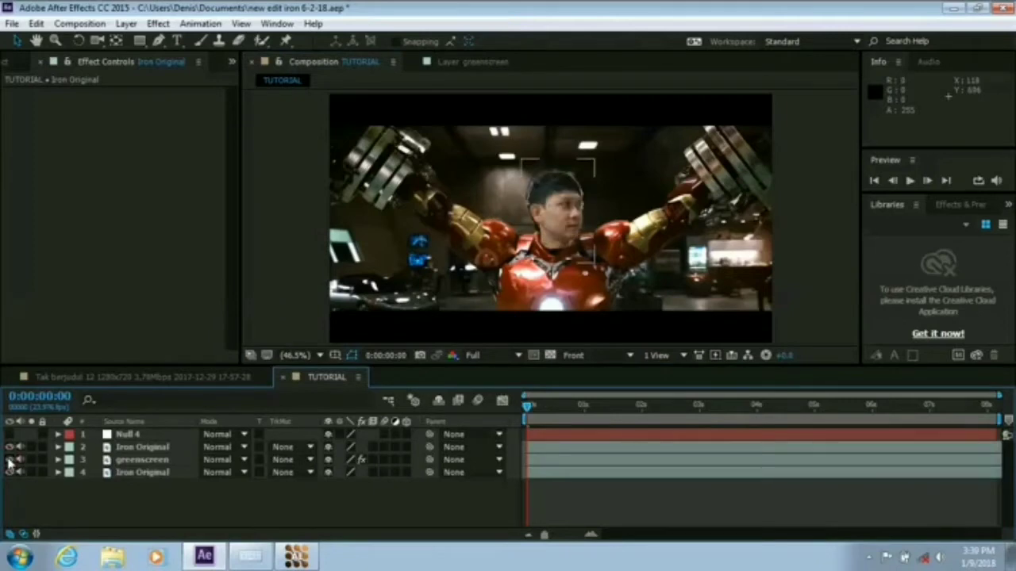
Step: Fine-tune the position of the greenscreen head so it sits on the Iron Man armor's neck
click(142, 459)
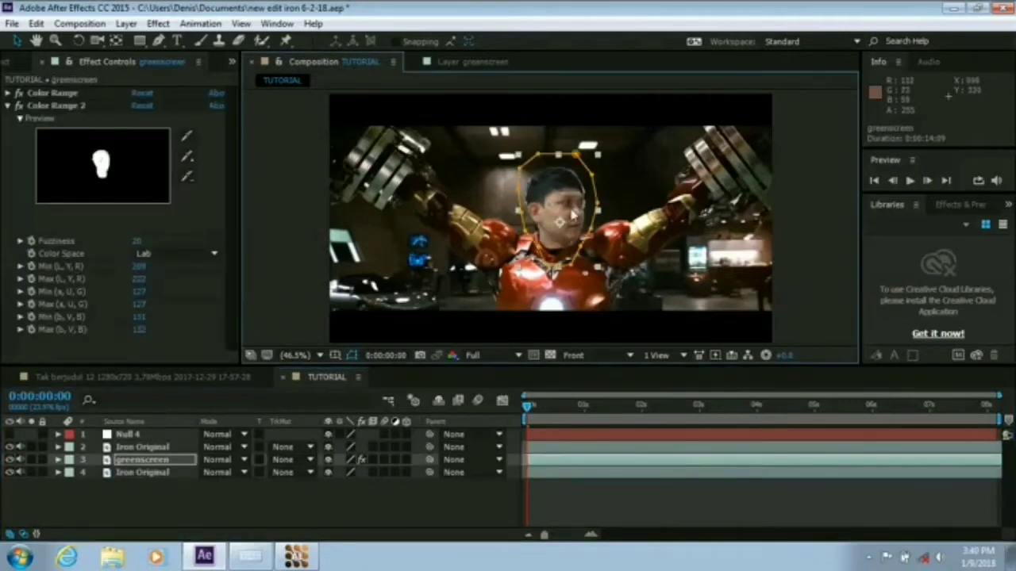
drag(573, 229, 573, 216)
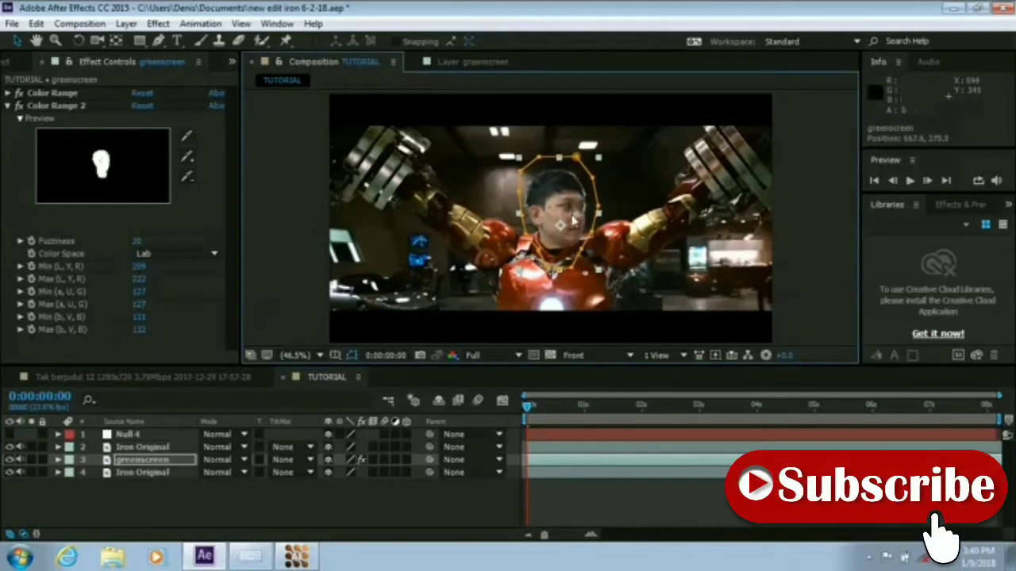
click(793, 222)
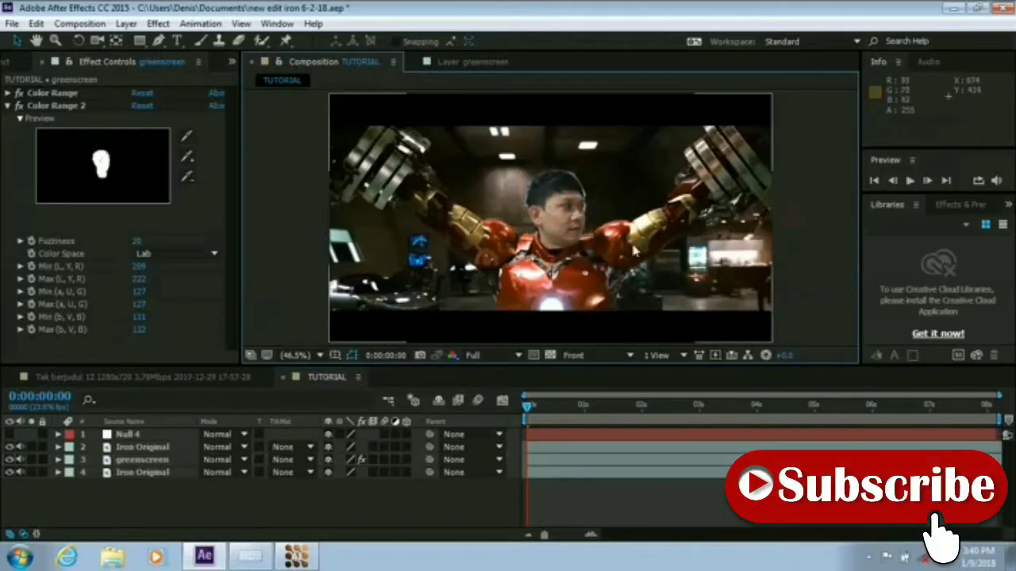
Step: Set the Mask Feather of Mask 1 on the upper Iron Original layer to 9 pixels and collapse the layer's properties
click(133, 448)
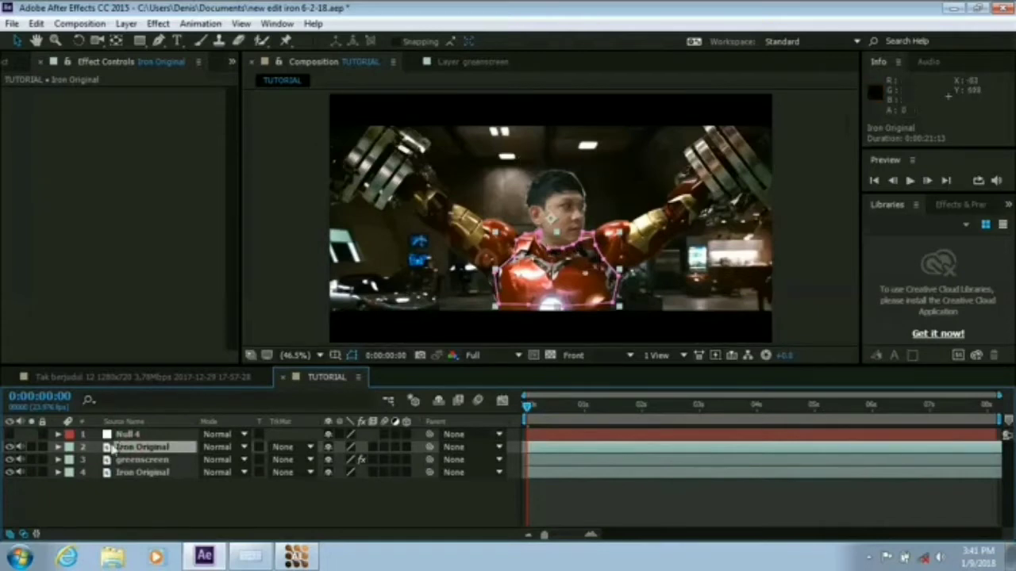
click(58, 447)
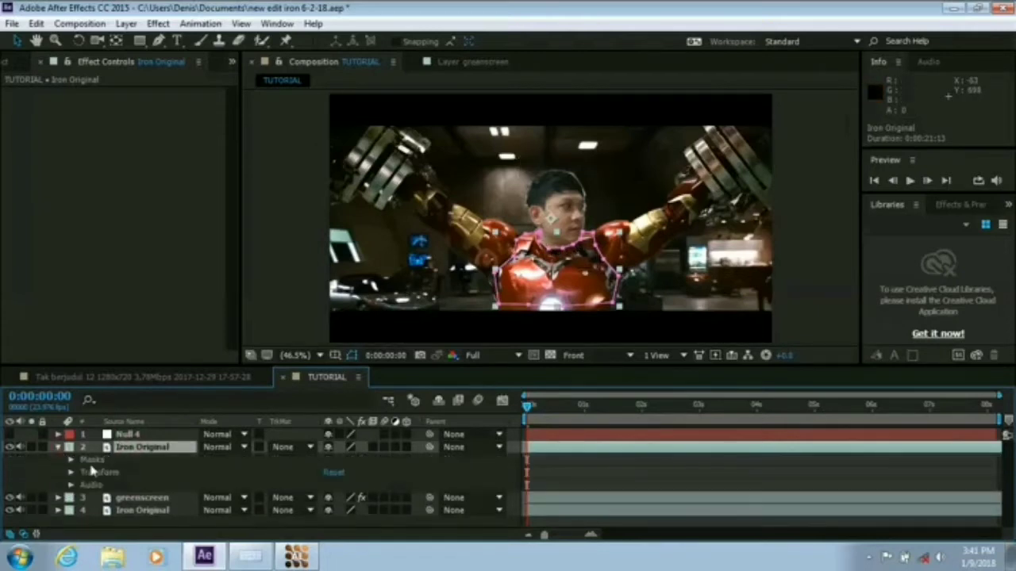
click(67, 462)
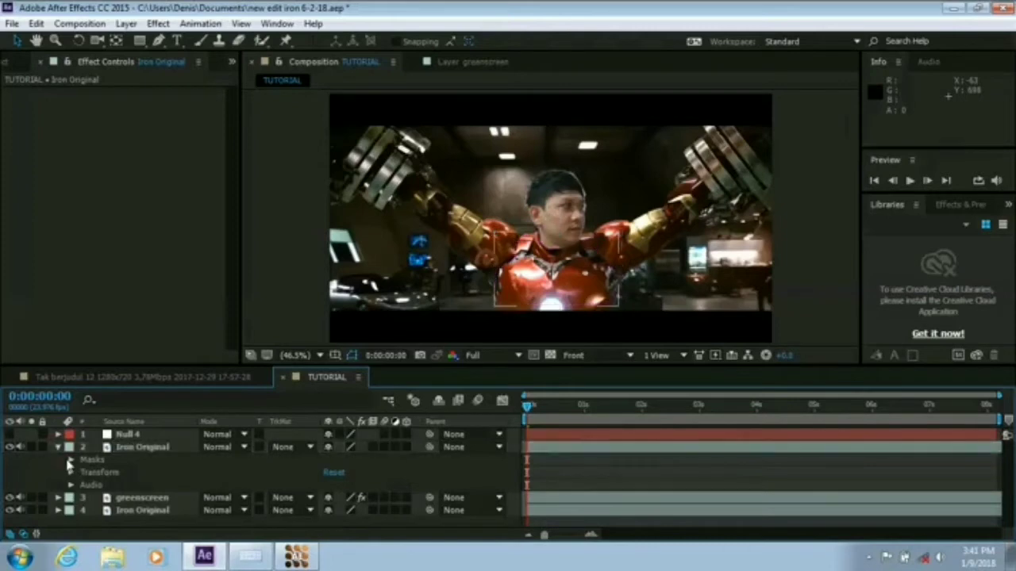
click(71, 461)
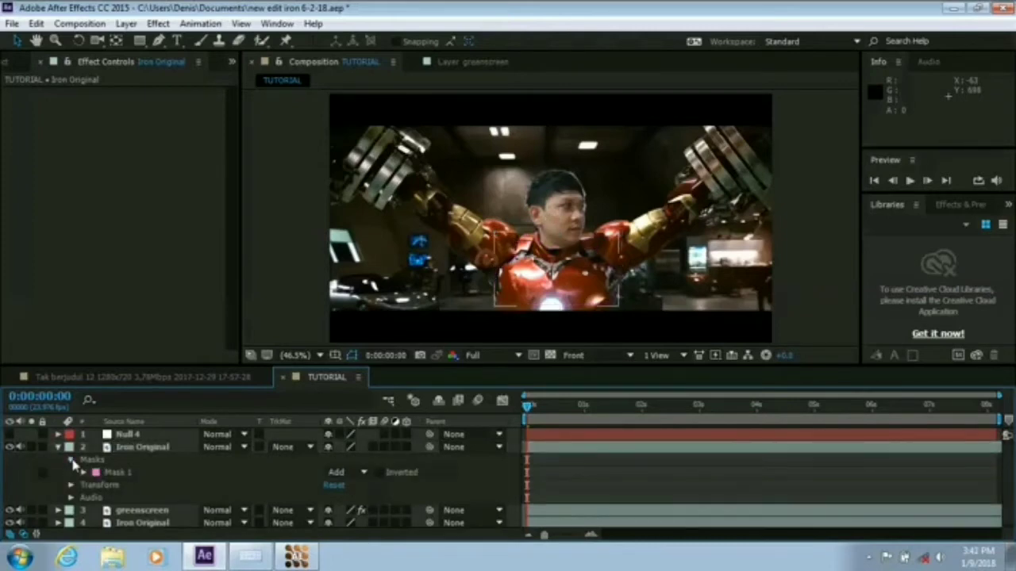
click(84, 473)
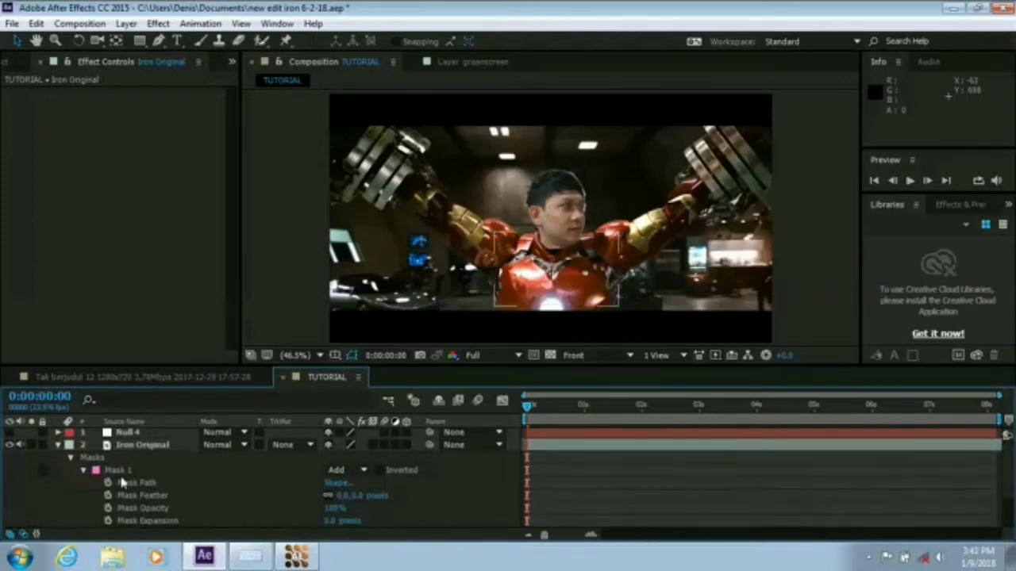
click(131, 495)
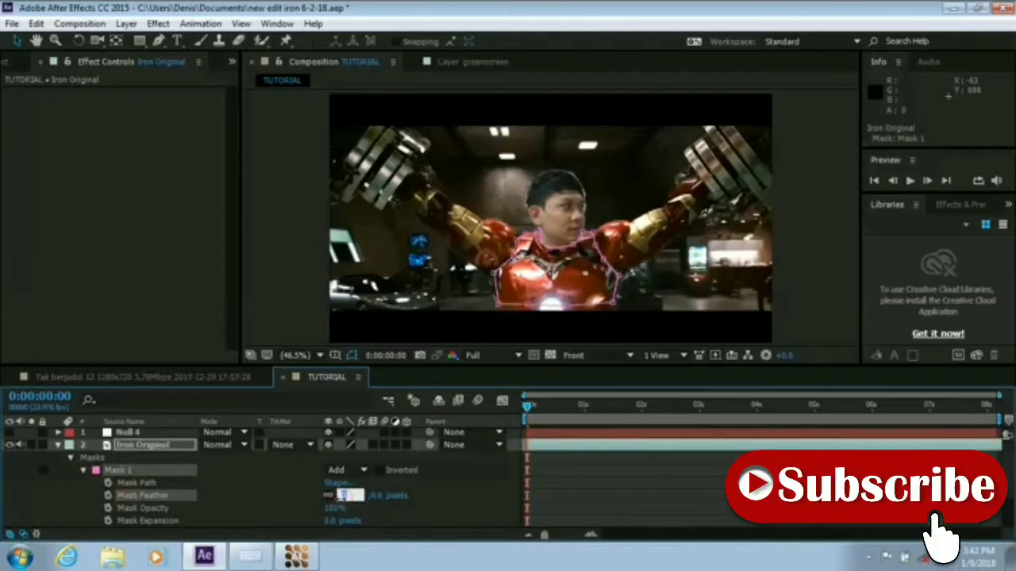
text(9)
click(446, 499)
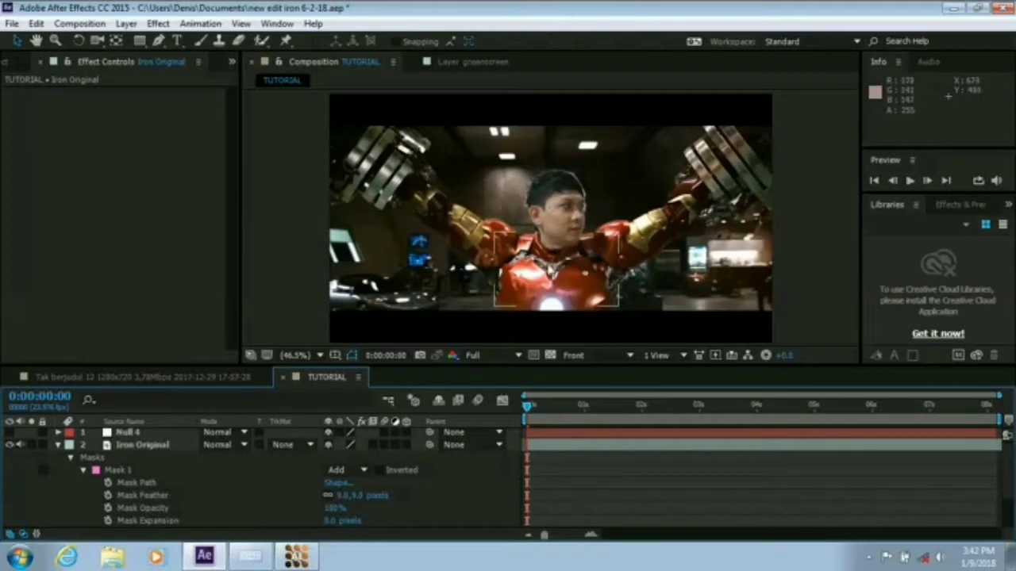
click(809, 239)
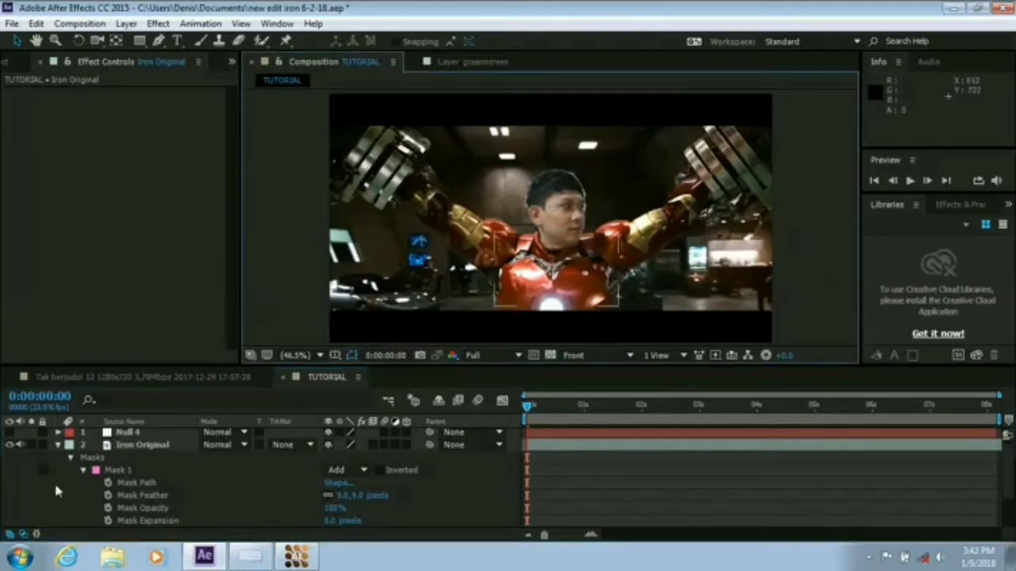
click(83, 470)
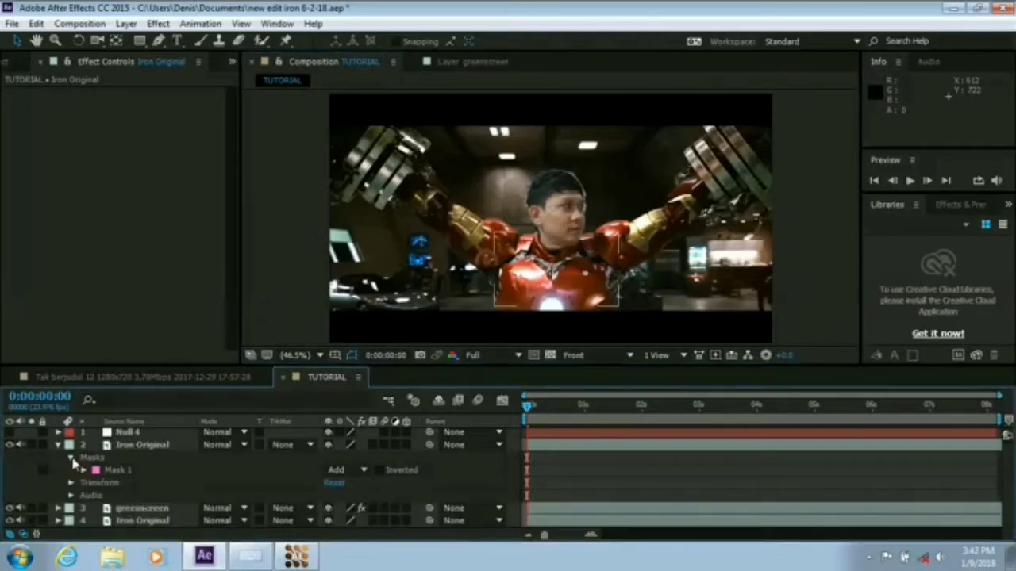
click(70, 459)
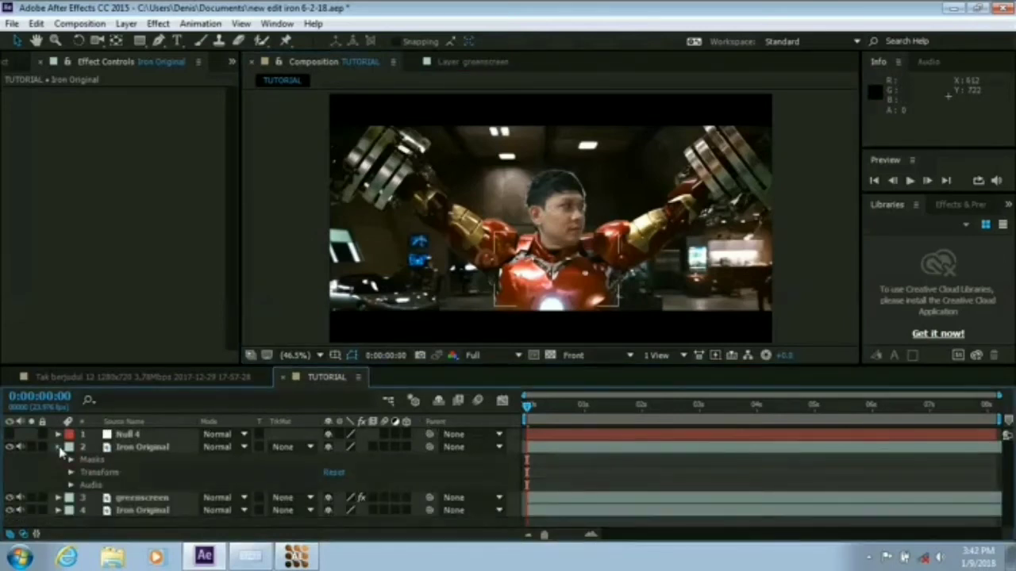
click(58, 446)
Step: Rename the upper Iron Original layer to Iron Original 2
click(139, 447)
right_click(154, 447)
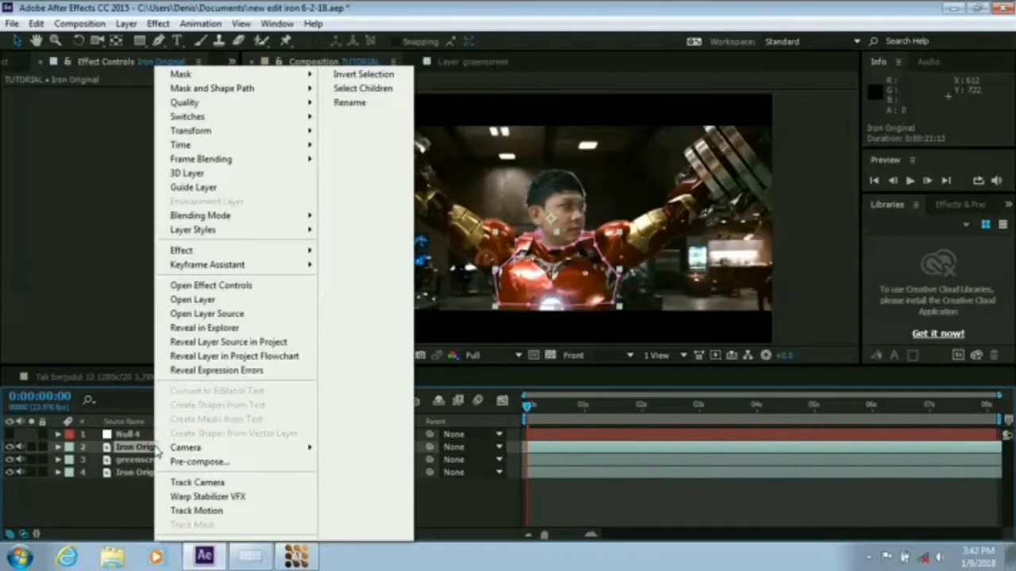
click(349, 103)
click(184, 447)
text(2)
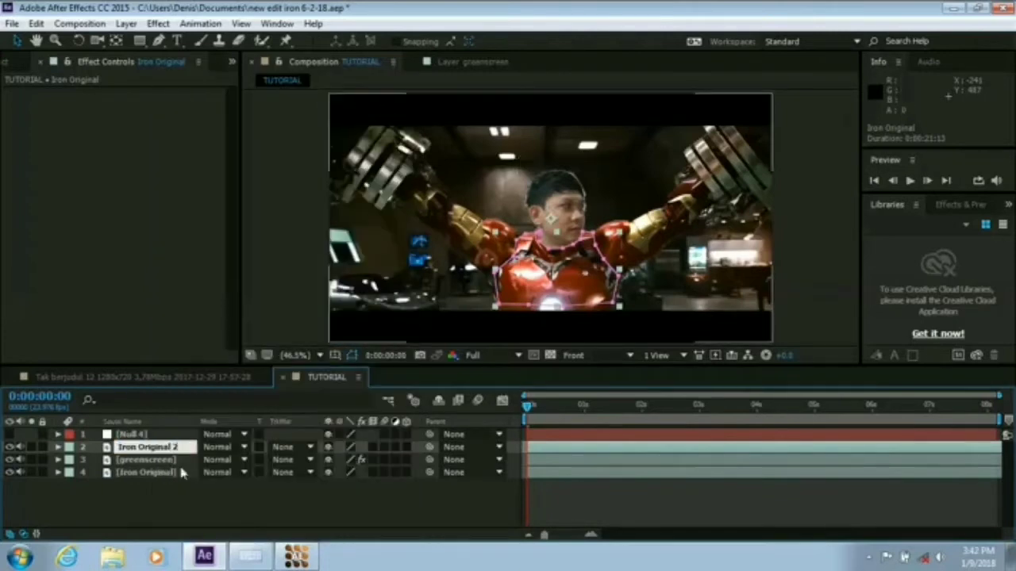
click(164, 492)
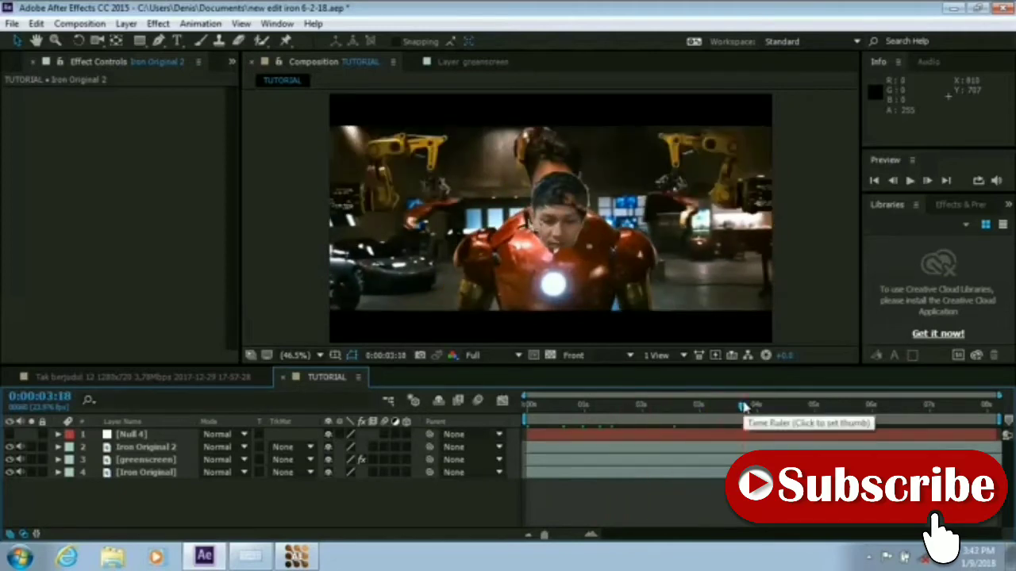
Step: Return to the composition's first frame, view the head tracking project in mocha AE, and switch back to After Effects
click(874, 180)
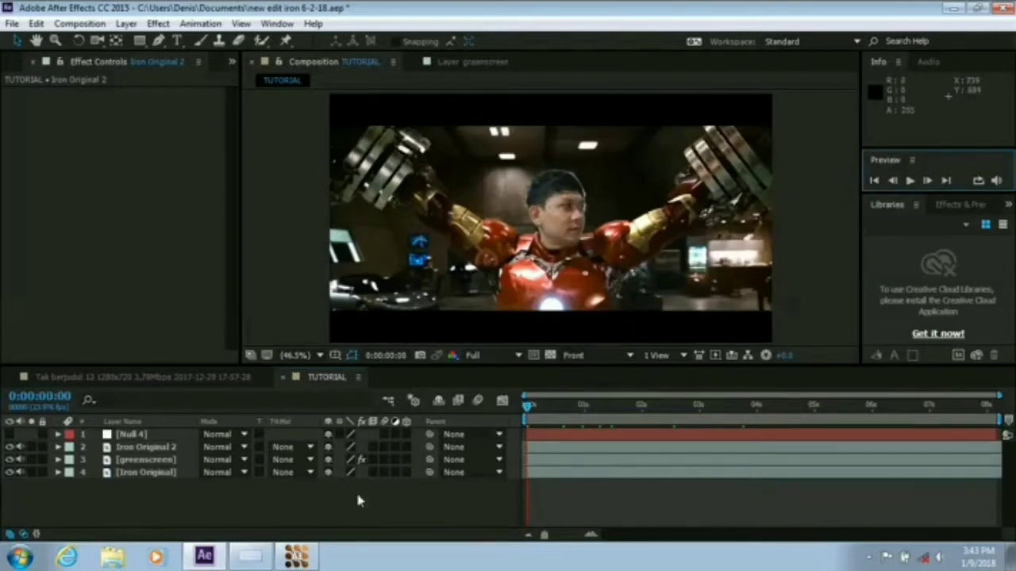
click(296, 557)
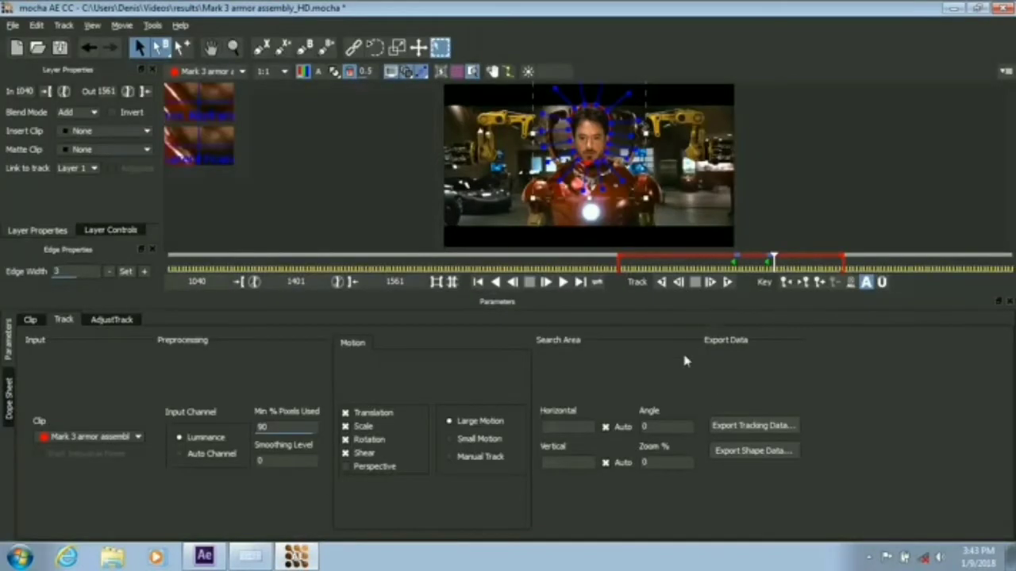
click(204, 556)
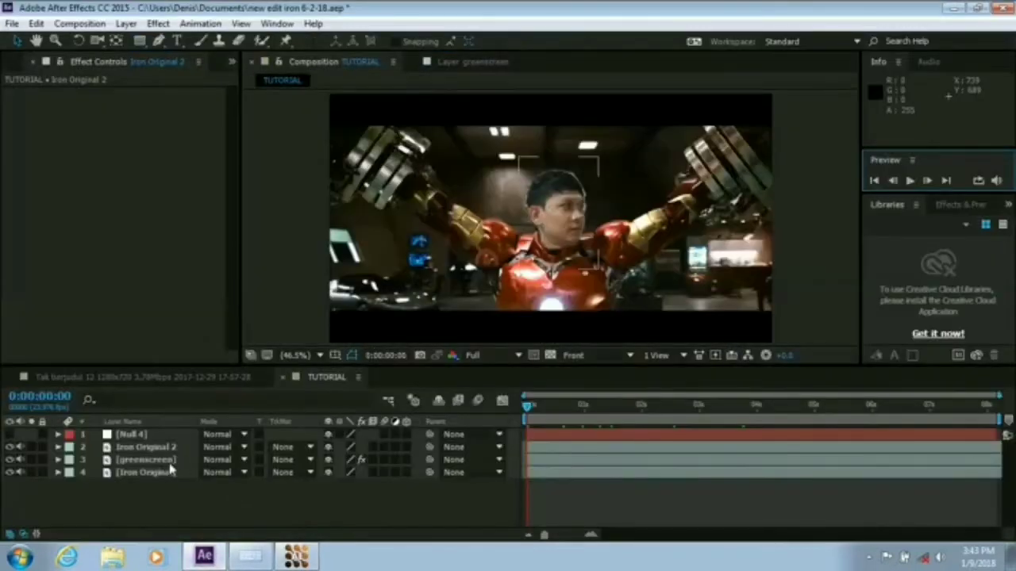
click(129, 24)
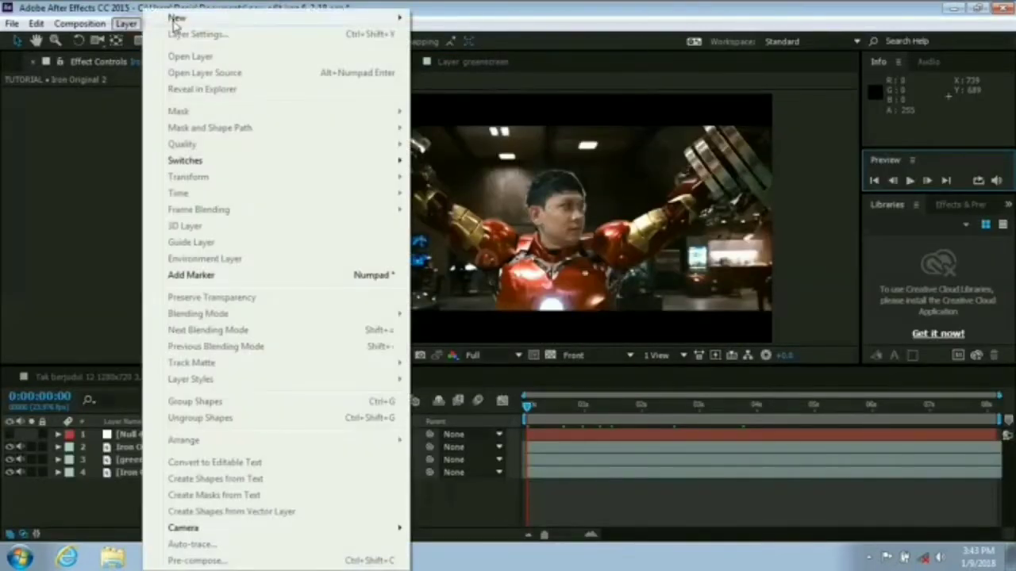
mouse_move(198, 18)
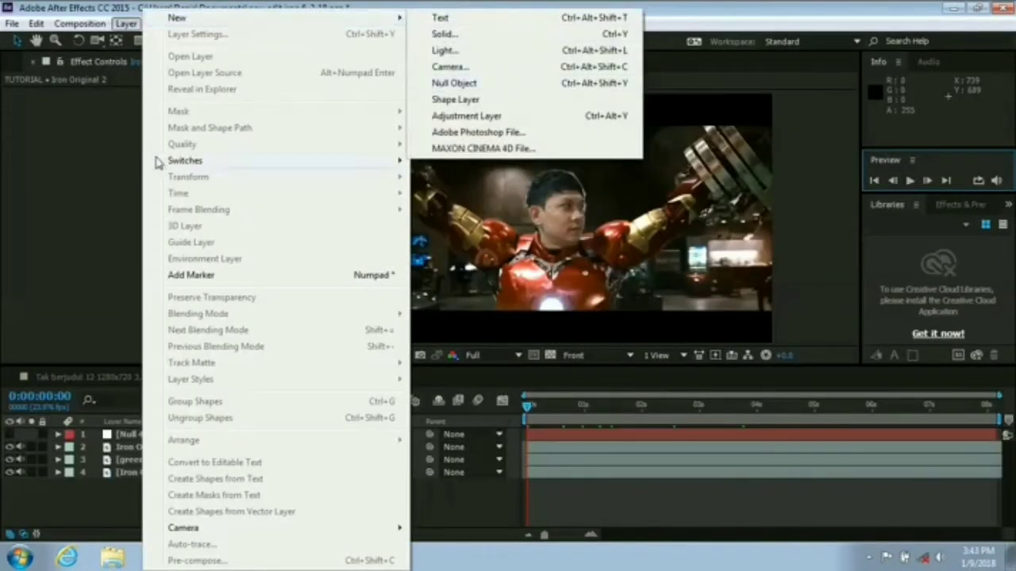
click(106, 192)
click(143, 435)
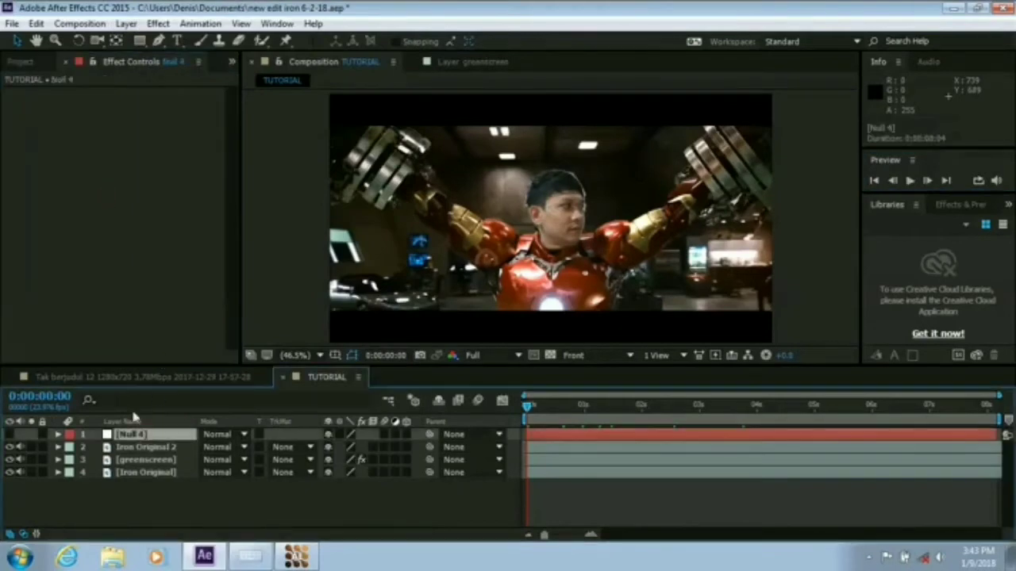
click(36, 24)
click(4, 147)
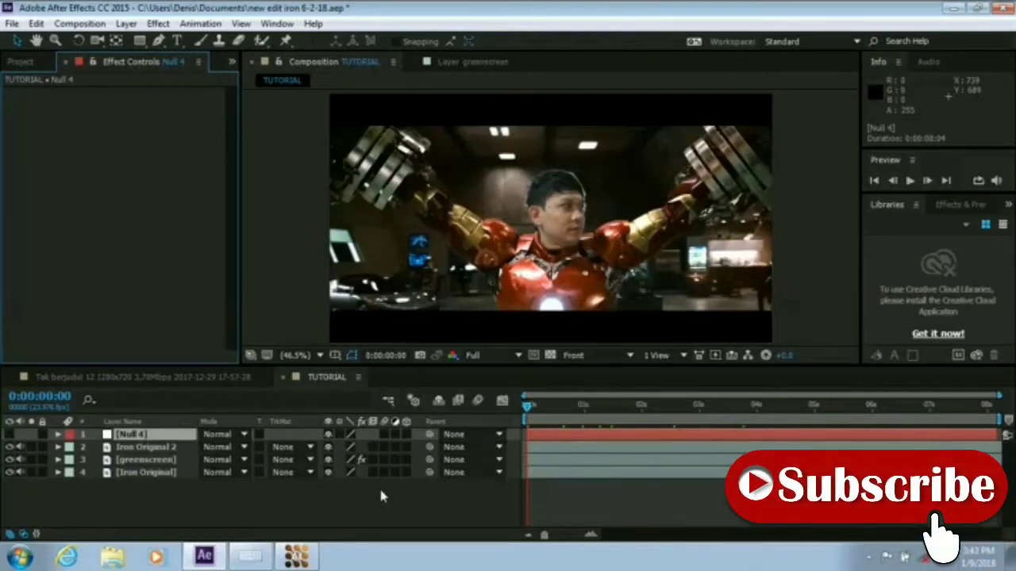
Step: Show source names for the layers and parent the greenscreen layer to Null 4
click(167, 460)
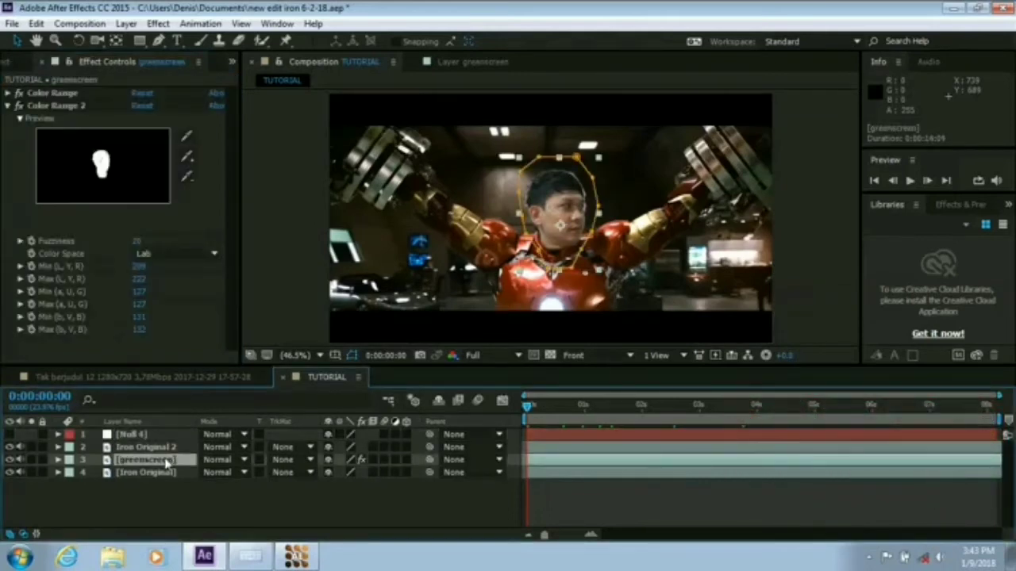
click(164, 423)
click(163, 434)
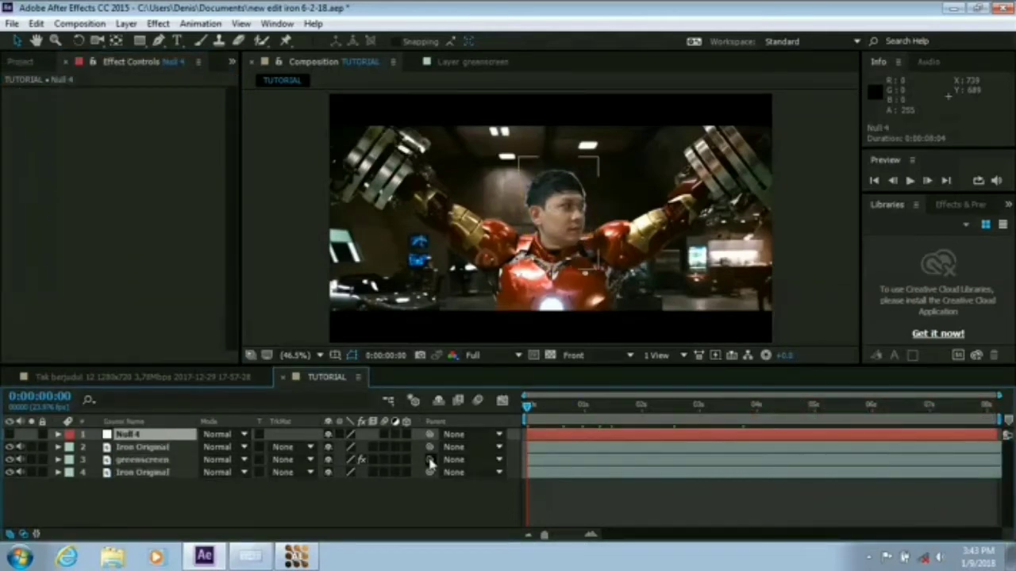
drag(431, 463, 164, 437)
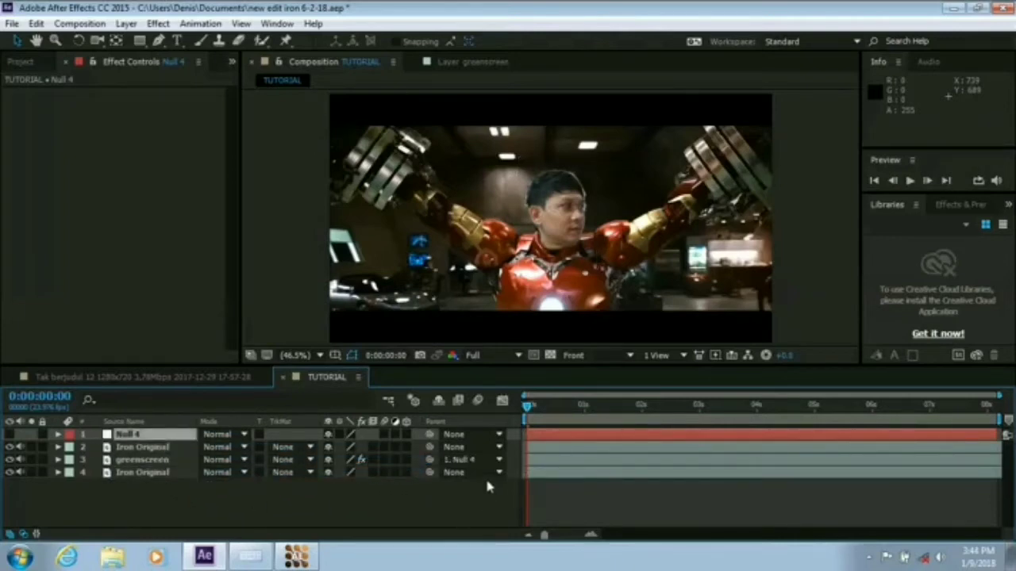
click(151, 461)
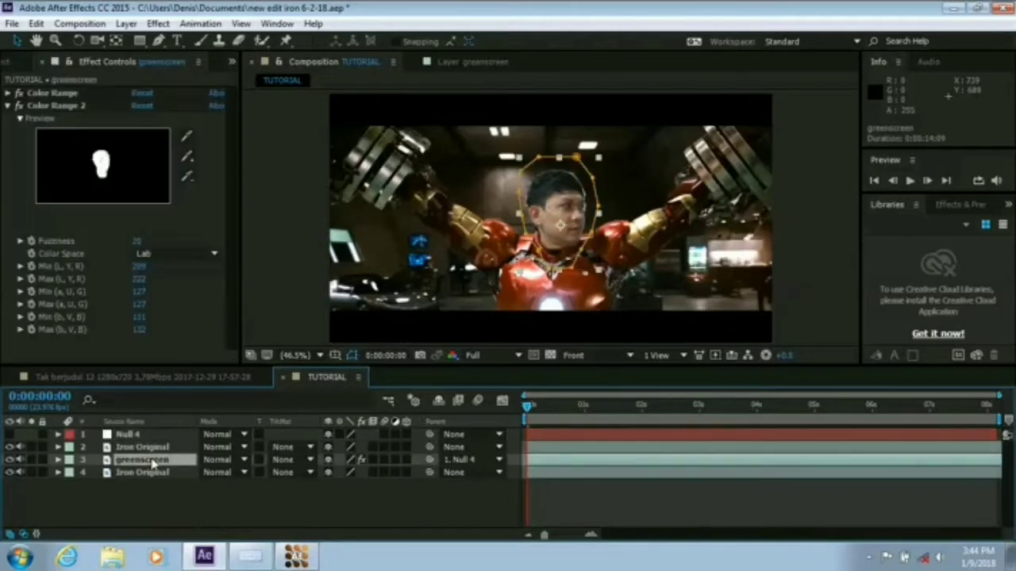
click(152, 436)
click(143, 495)
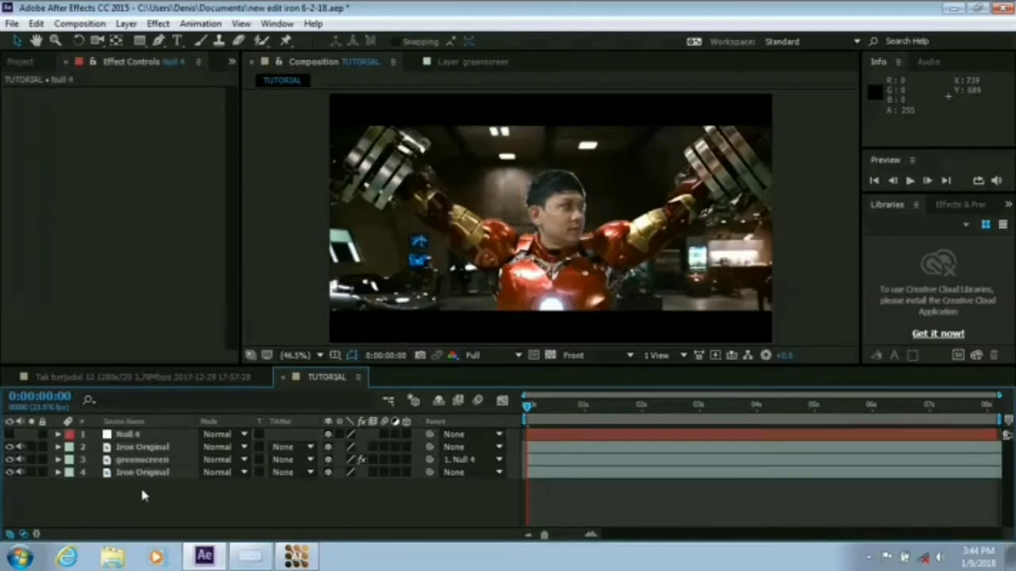
Step: Toggle the visibility of the upper Iron Original and greenscreen layers off and on to check what each contributes
click(145, 447)
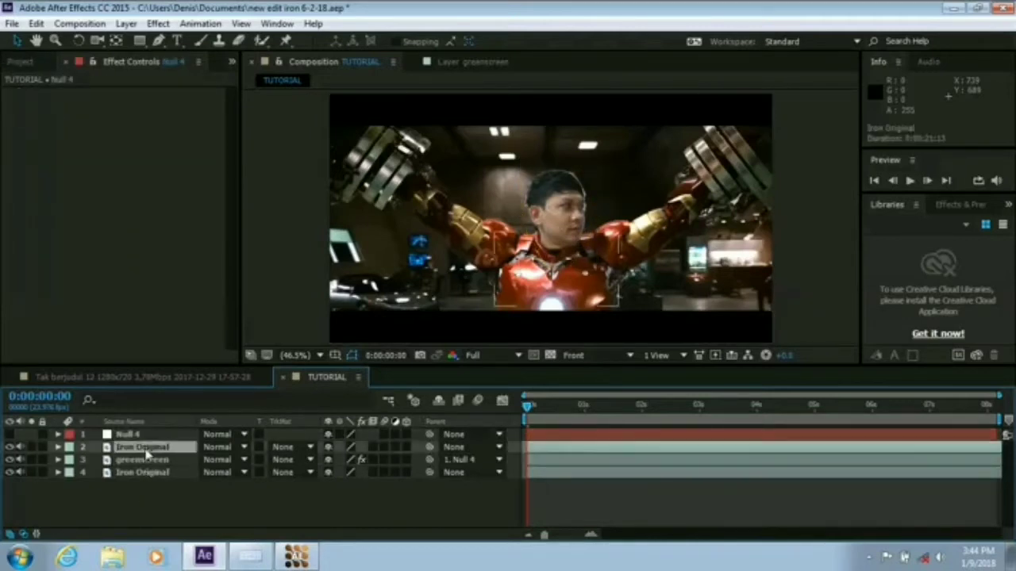
click(11, 448)
click(11, 448)
click(11, 448)
click(11, 448)
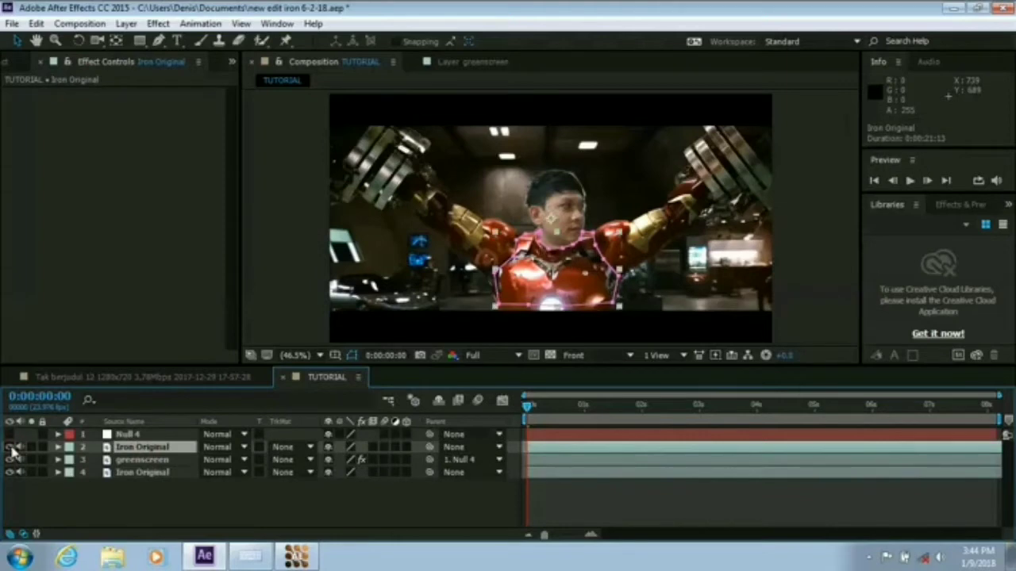
click(10, 459)
click(10, 459)
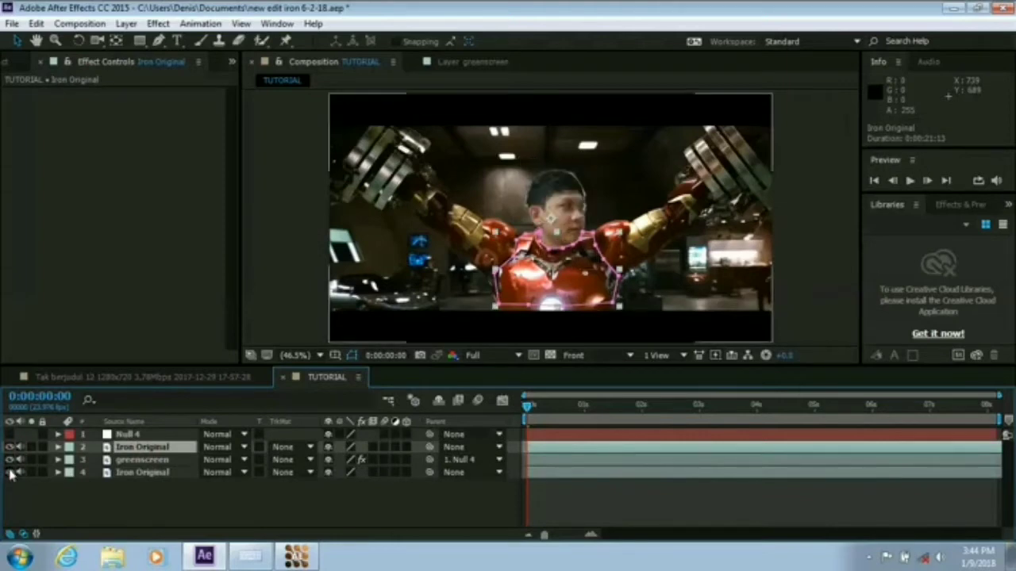
click(88, 492)
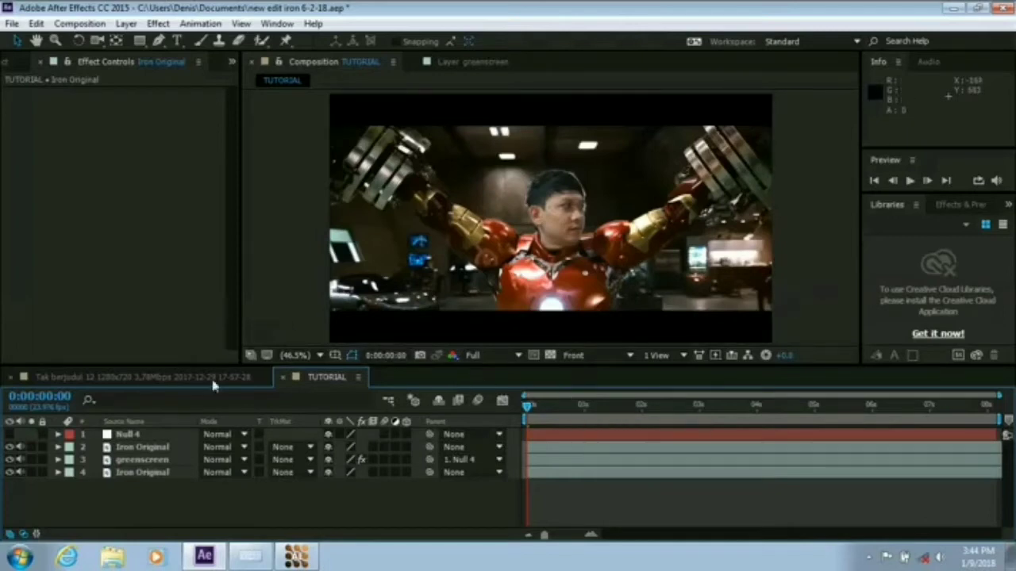
Step: Move the greenscreen head beside the original actor's head for comparison and apply the Curves color correction effect to it
click(143, 460)
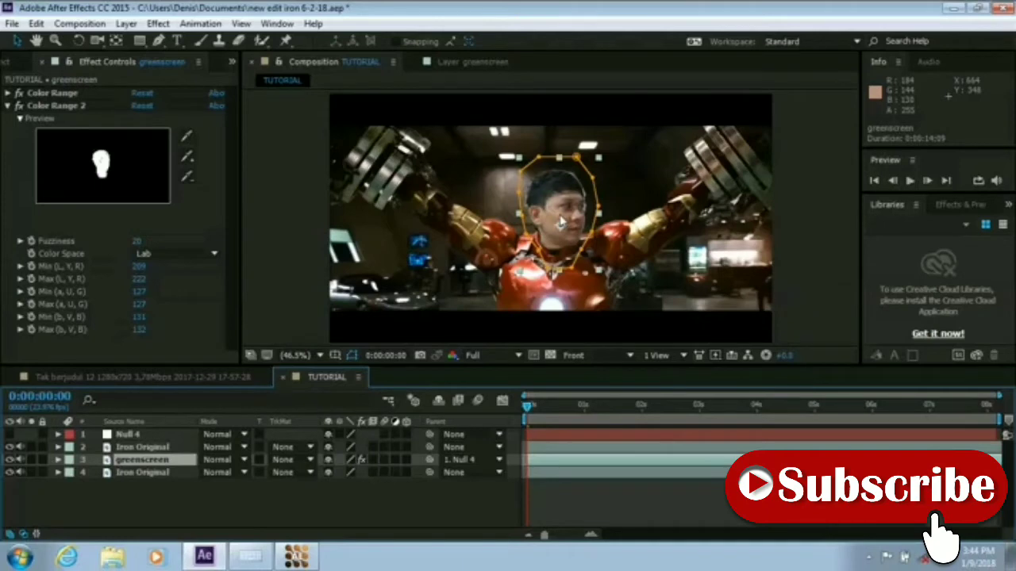
drag(561, 224, 457, 210)
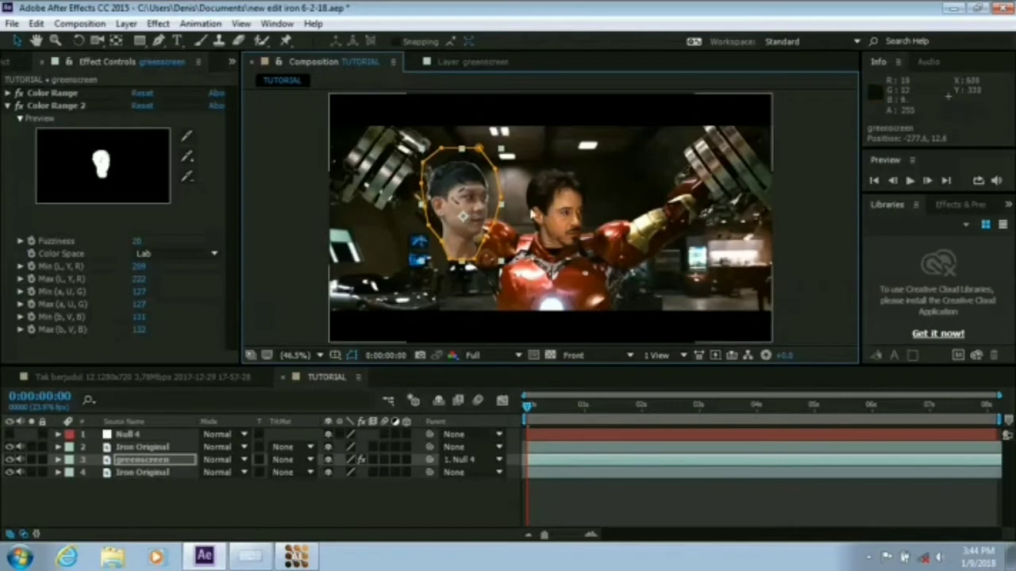
click(158, 23)
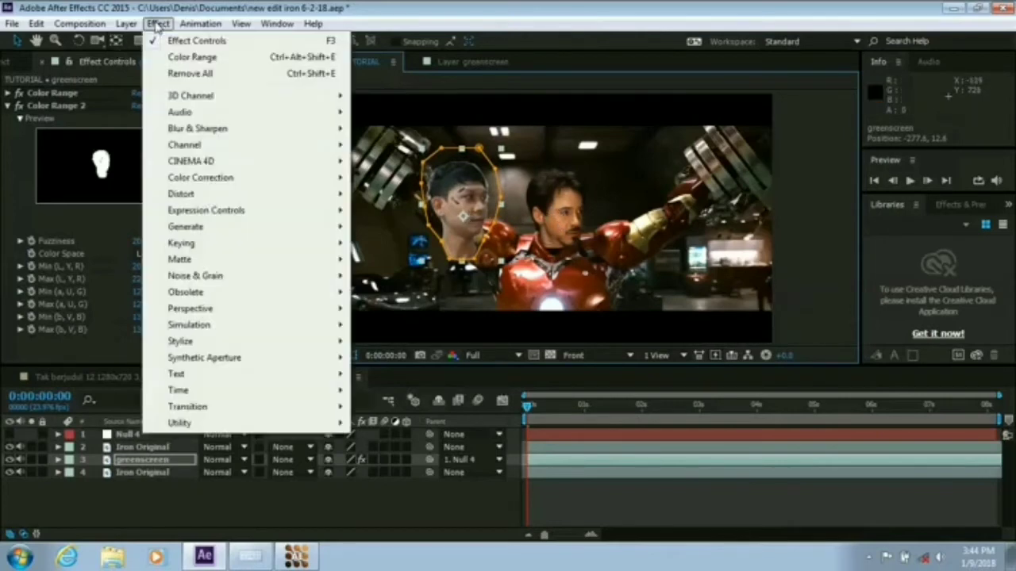
mouse_move(339, 181)
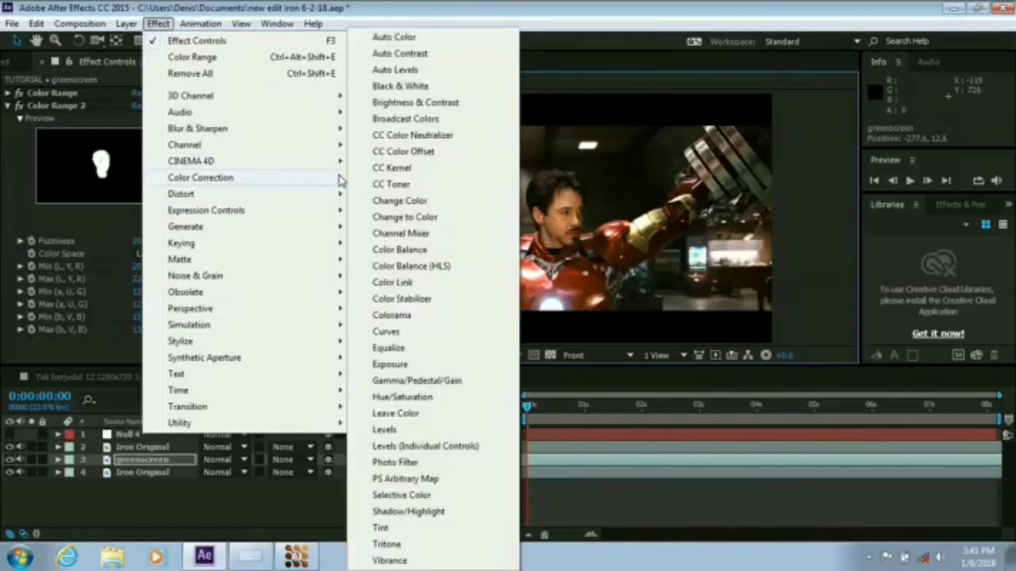
click(386, 332)
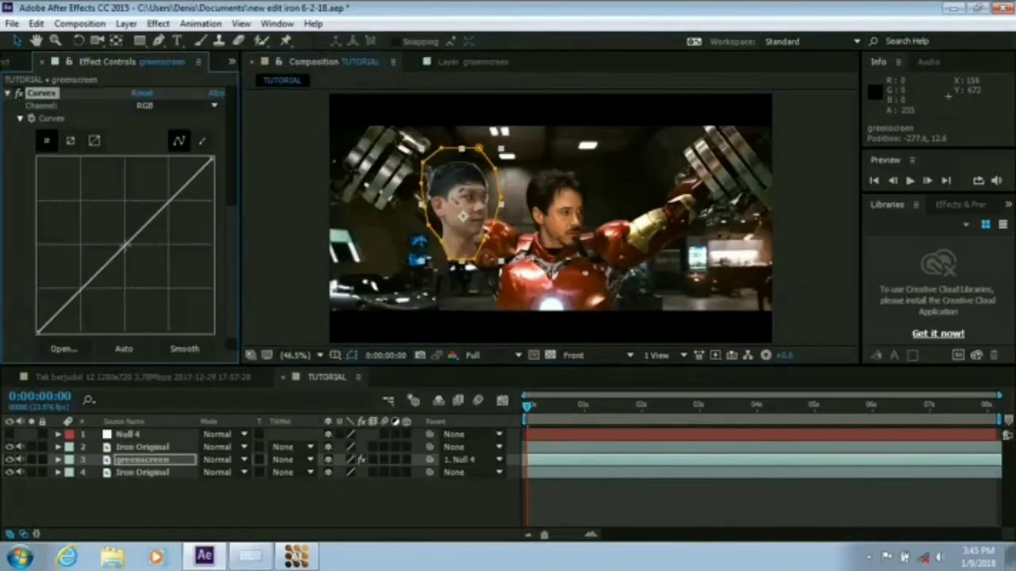
Step: Raise the midpoint of the greenscreen layer's RGB curve slightly, and lift the Red curve's midpoint a little as well
click(117, 239)
mouse_move(116, 238)
mouse_down()
mouse_move(130, 255)
mouse_move(119, 243)
mouse_up()
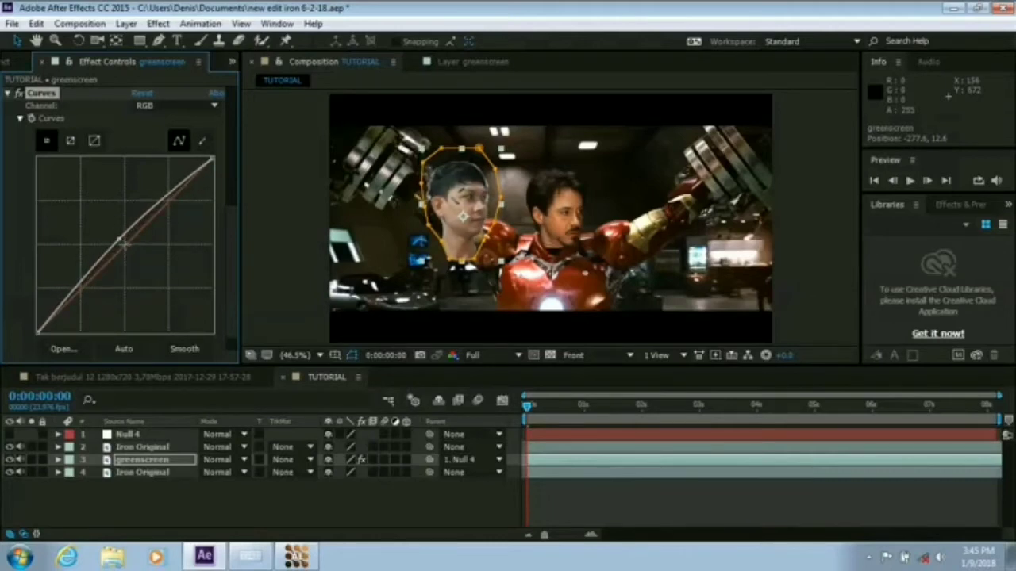
click(151, 106)
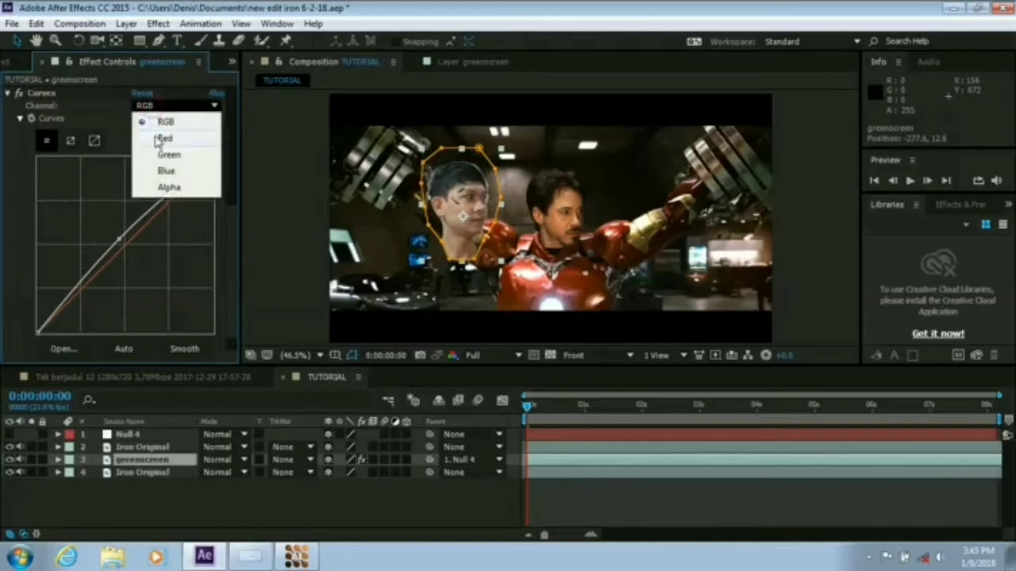
click(155, 135)
drag(119, 242, 117, 240)
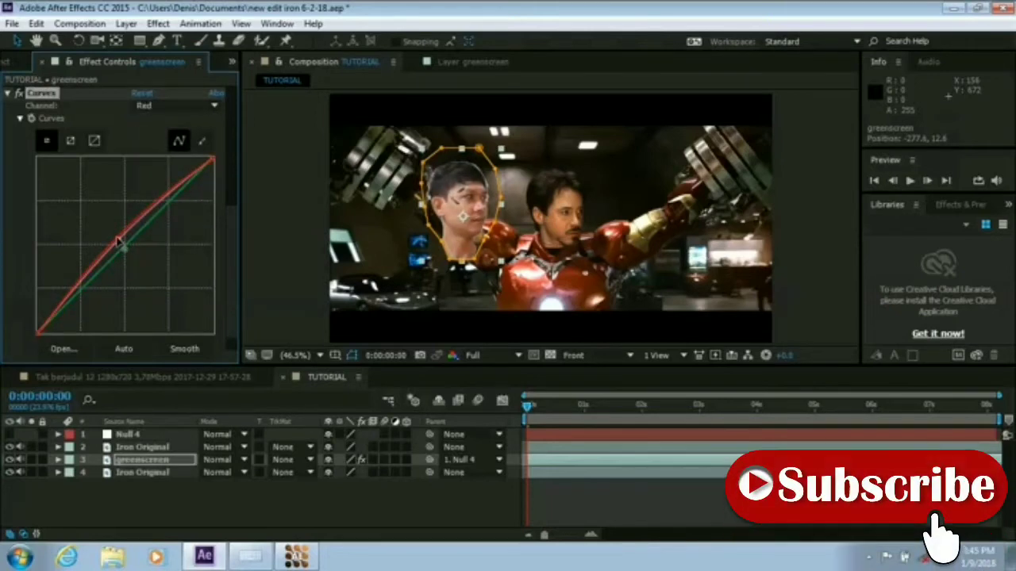
Step: Lift the midpoint of the Green curve slightly and pull the midpoint of the Blue curve down a little
click(154, 105)
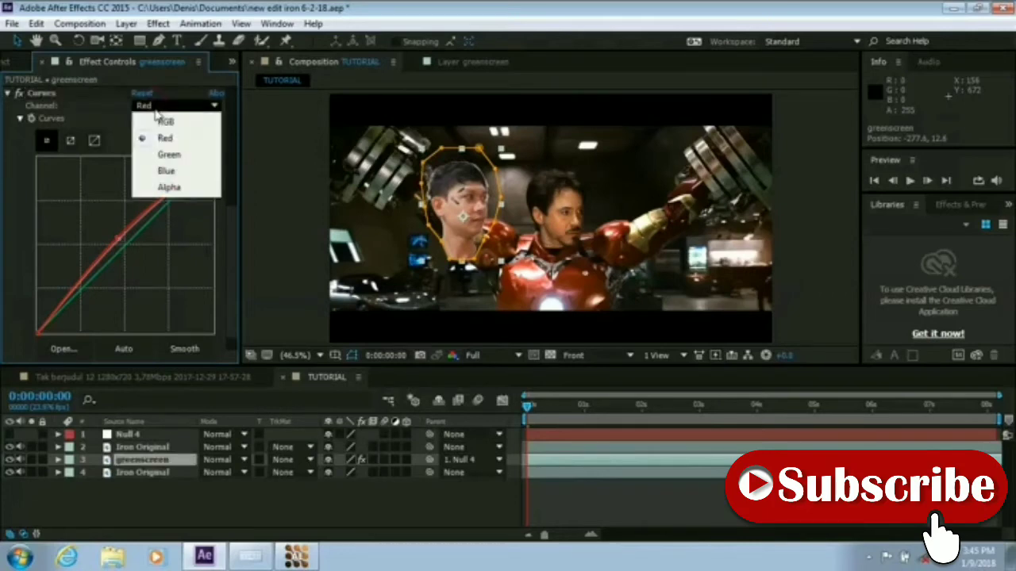
click(157, 150)
drag(125, 248, 123, 246)
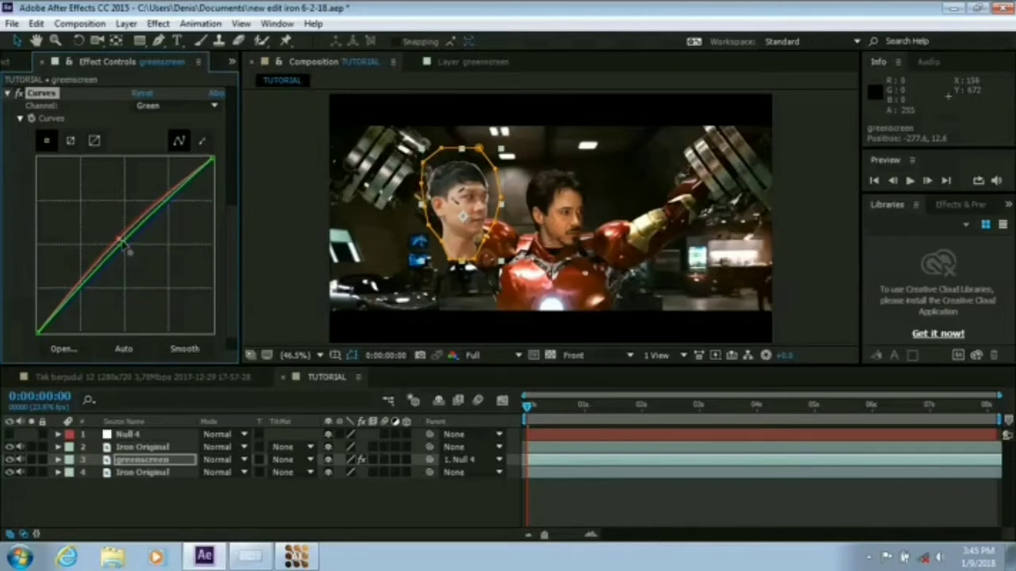
click(181, 106)
click(176, 171)
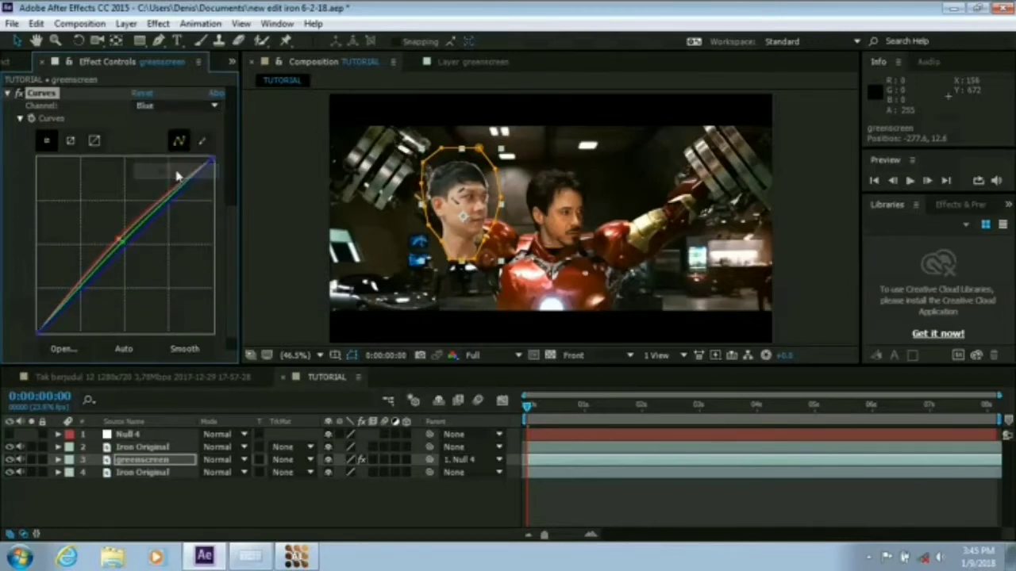
mouse_move(125, 248)
mouse_down()
mouse_move(119, 242)
mouse_move(129, 250)
mouse_up()
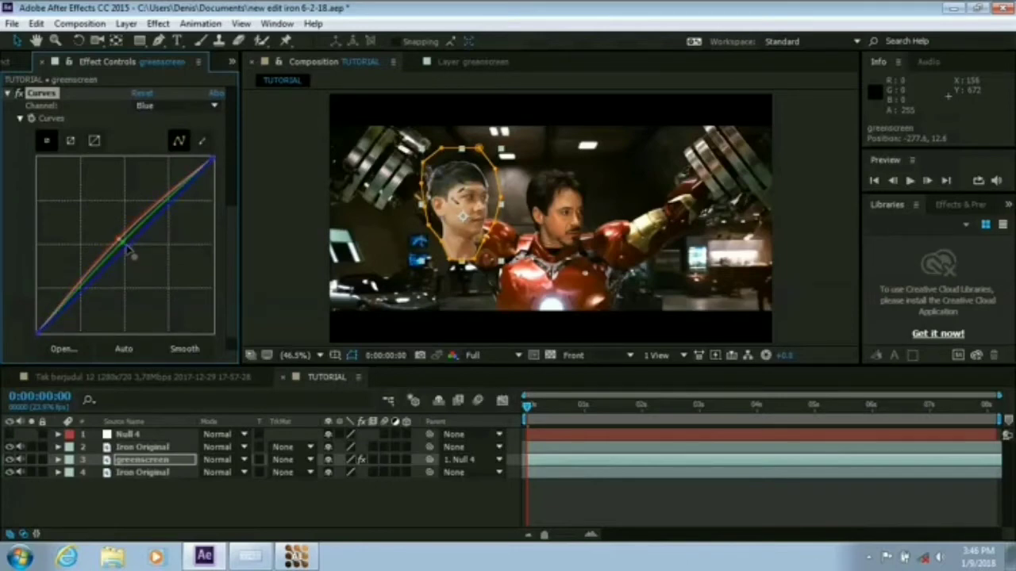
Step: Lower the RGB curve's midpoint back close to the diagonal and deselect the layer to judge the color match
click(162, 106)
click(158, 120)
mouse_move(119, 238)
mouse_down()
mouse_move(130, 249)
mouse_move(123, 242)
mouse_up()
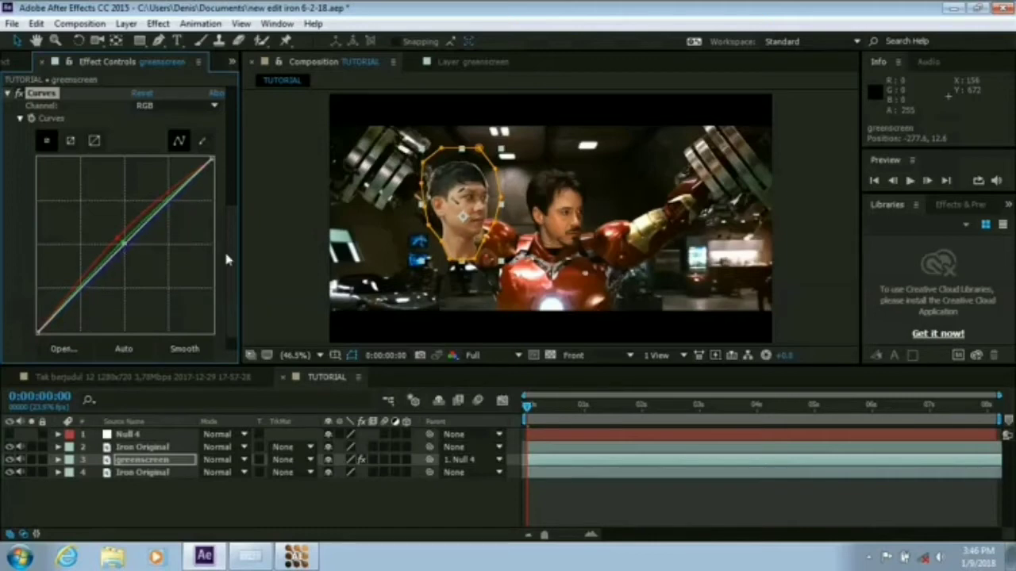
click(791, 177)
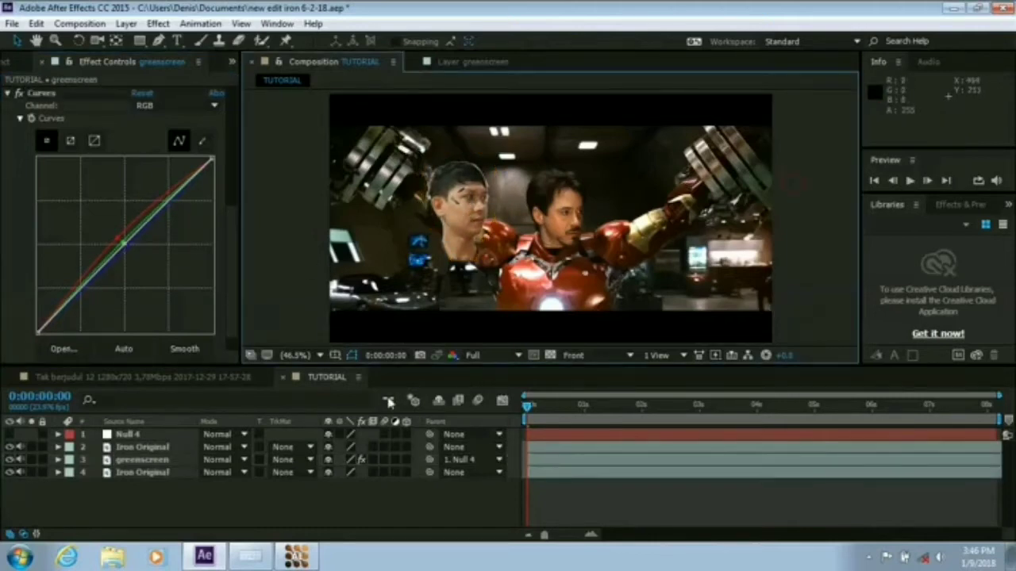
Step: Move the color-corrected greenscreen head back over Iron Man's neck so it covers the original head, then deselect it
click(149, 467)
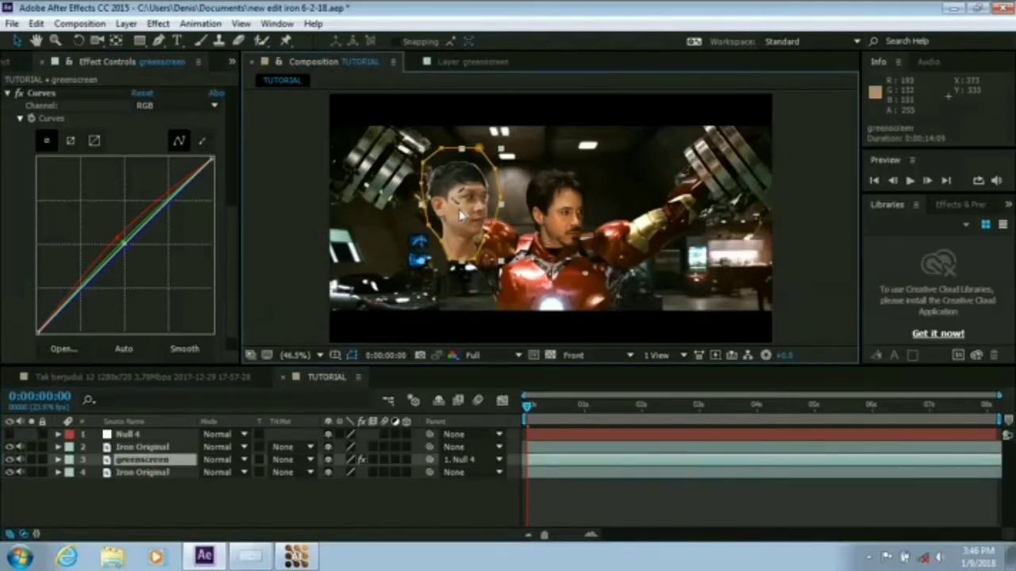
drag(462, 215, 557, 223)
click(837, 199)
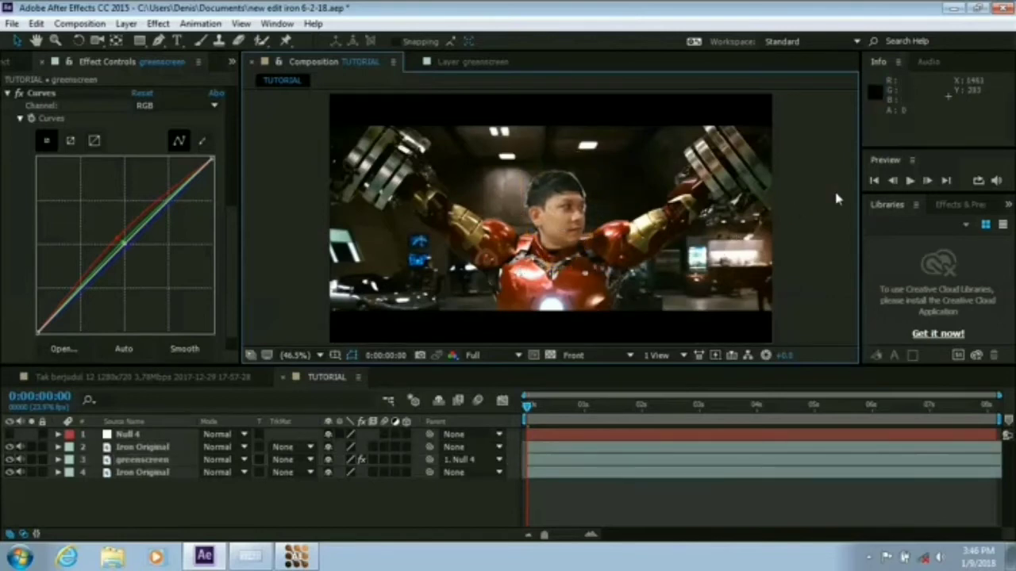
Step: Check how the head follows the motion at several early frames of the TUTORIAL composition and return to the first frame
click(549, 405)
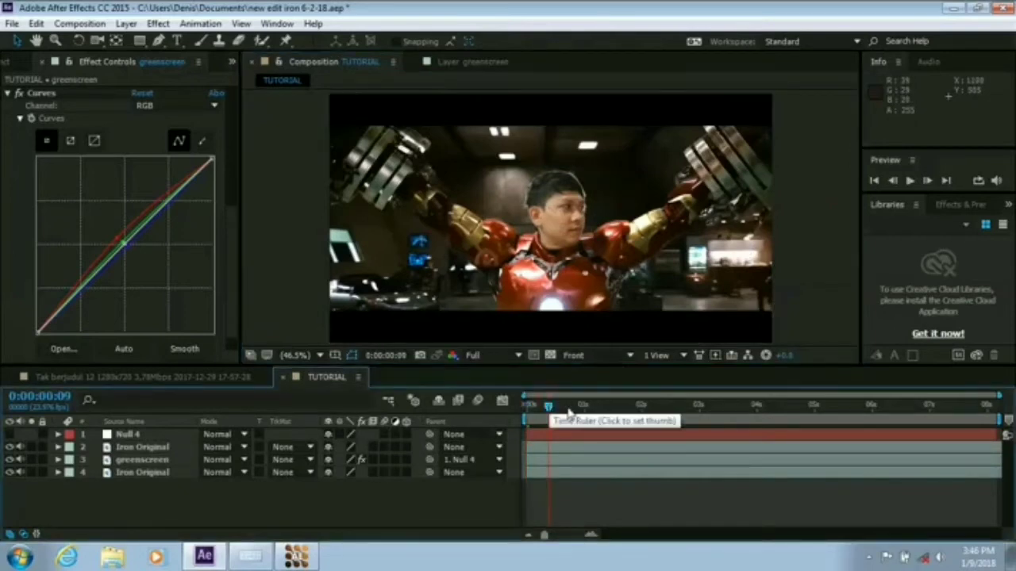
click(568, 408)
click(547, 408)
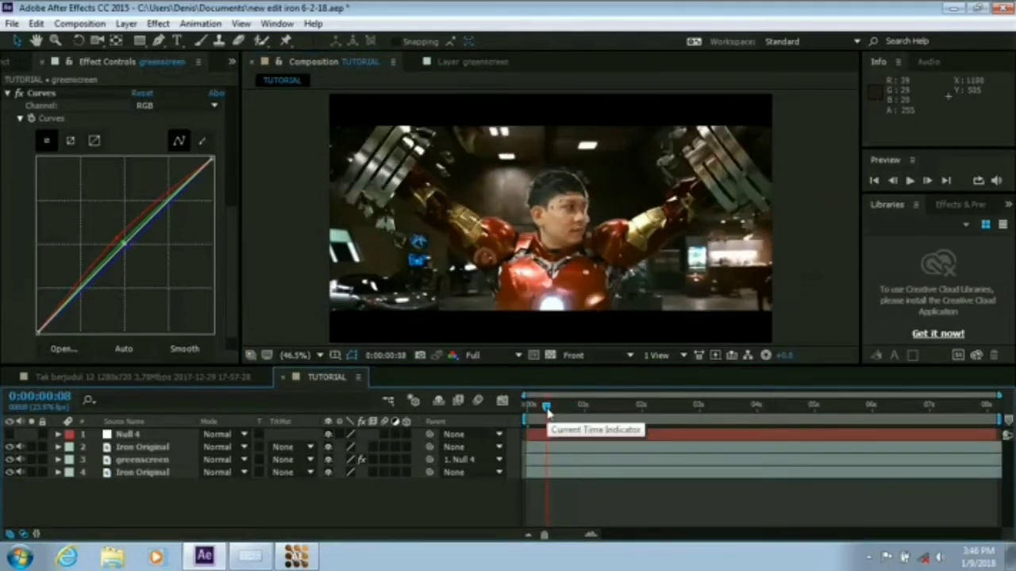
click(876, 181)
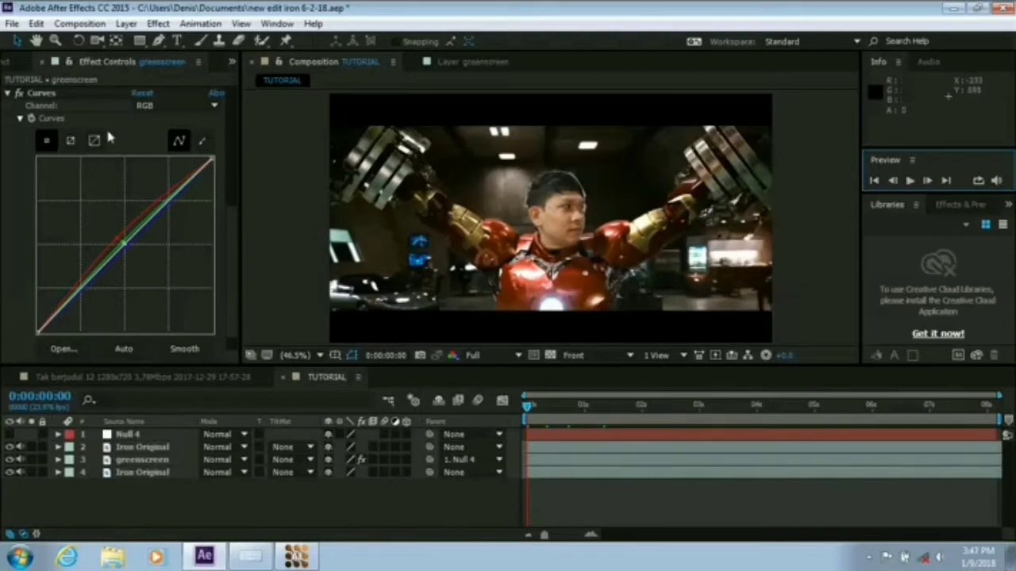
Step: Show the finished Tak berjudul 12 composition at its first frame and toggle soloing of its greenscreen layers to see their contributions
click(118, 375)
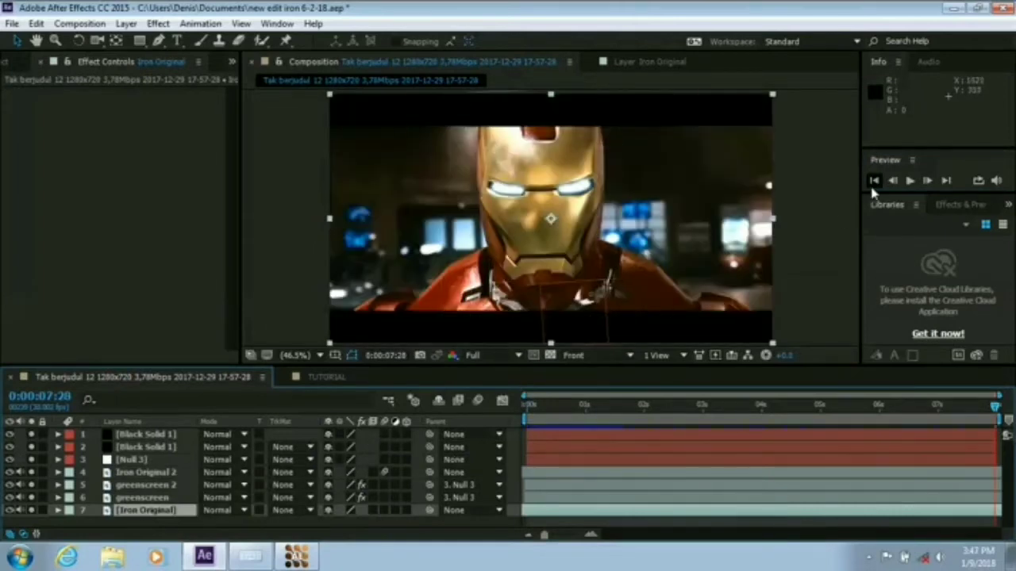
click(874, 180)
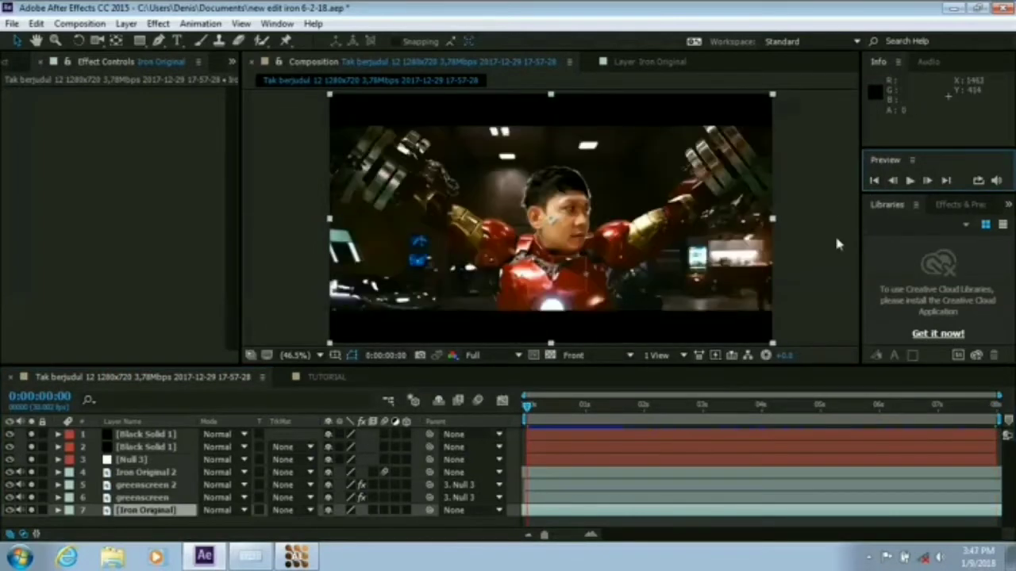
click(33, 499)
click(34, 498)
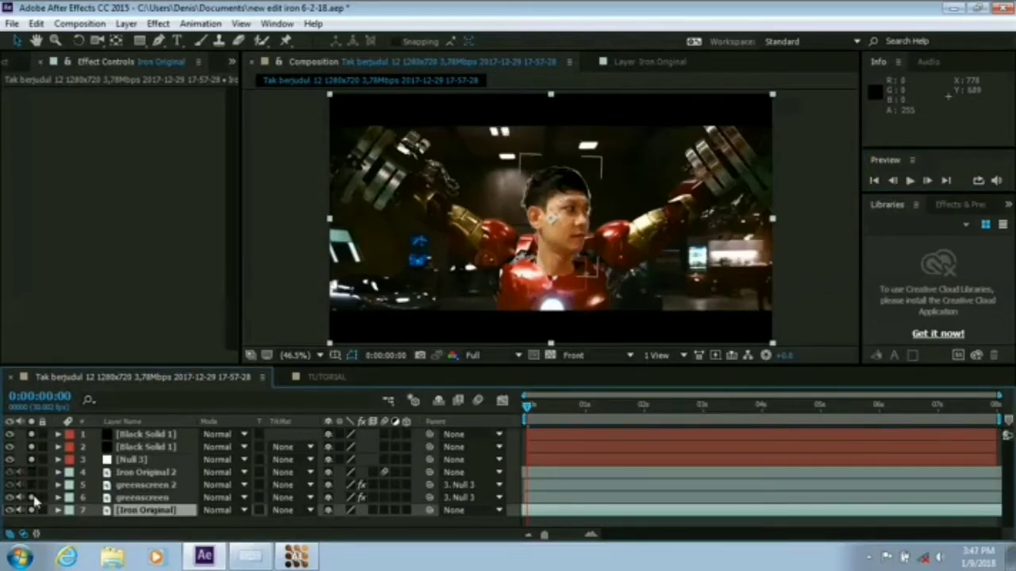
click(35, 486)
click(35, 487)
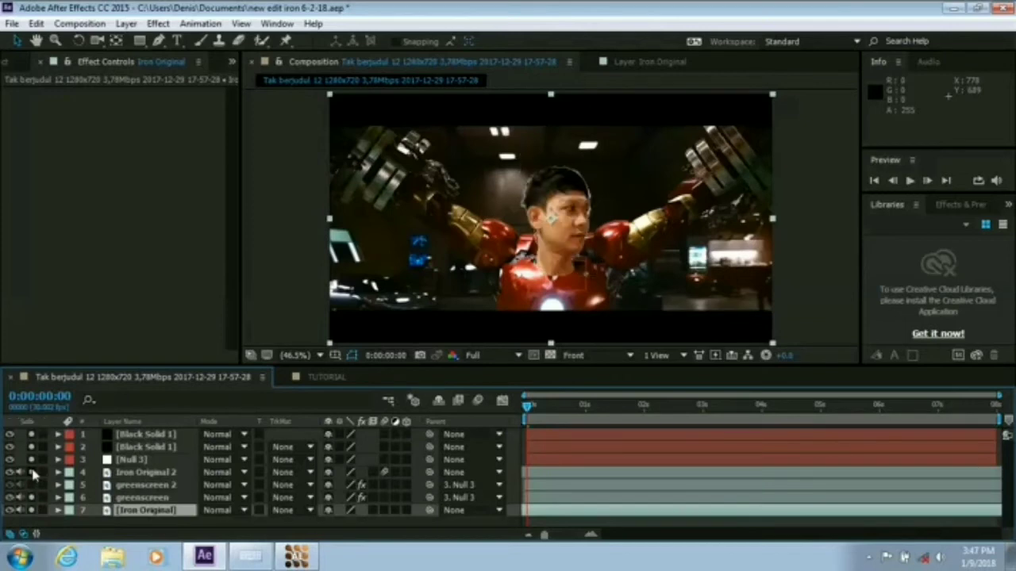
Step: Display the masks of Iron Original 2, solo that layer again, and inspect the composite at 0:00:03:18 and 0:00:04:04
click(123, 474)
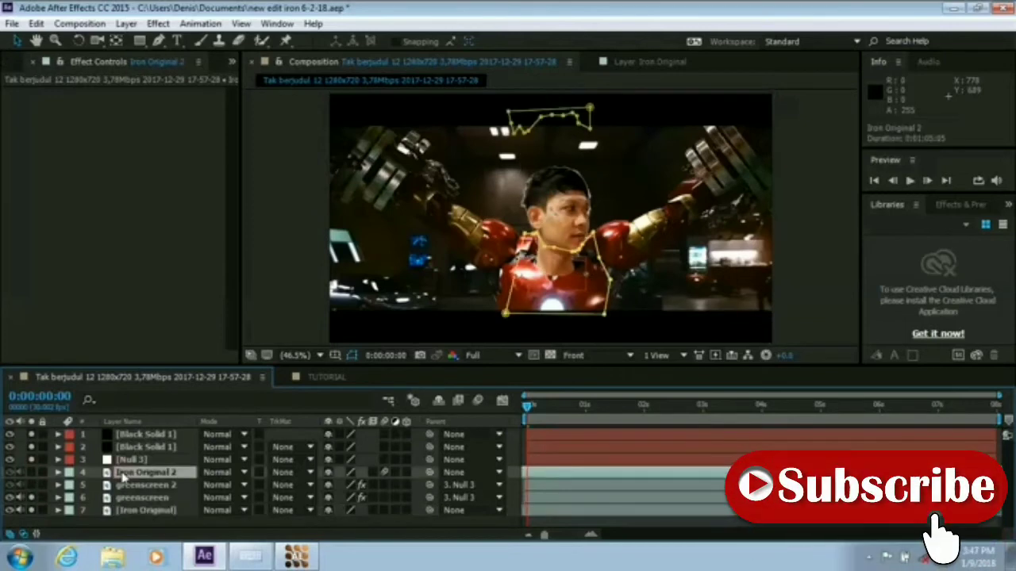
click(34, 473)
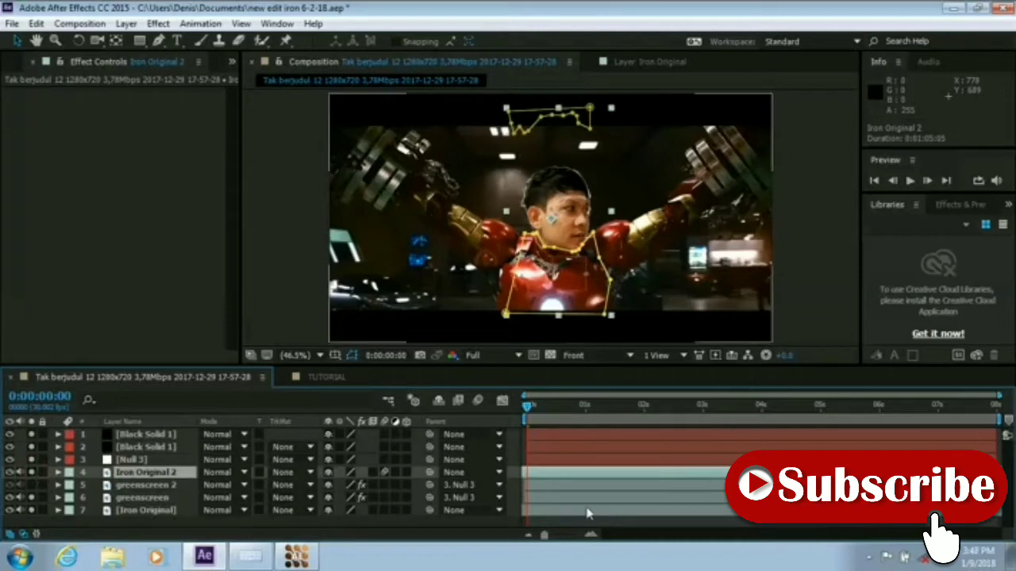
click(740, 406)
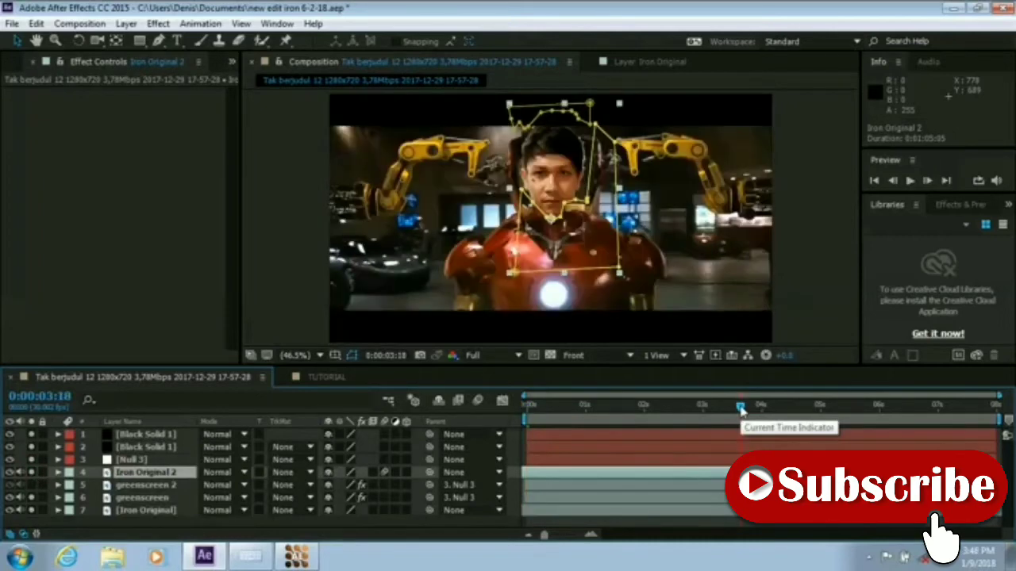
click(771, 408)
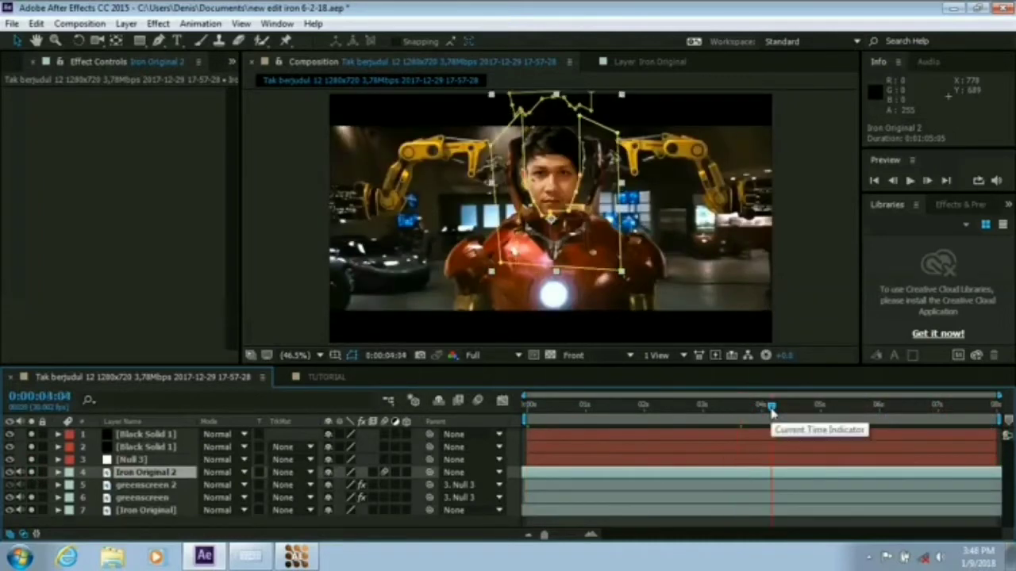
click(789, 290)
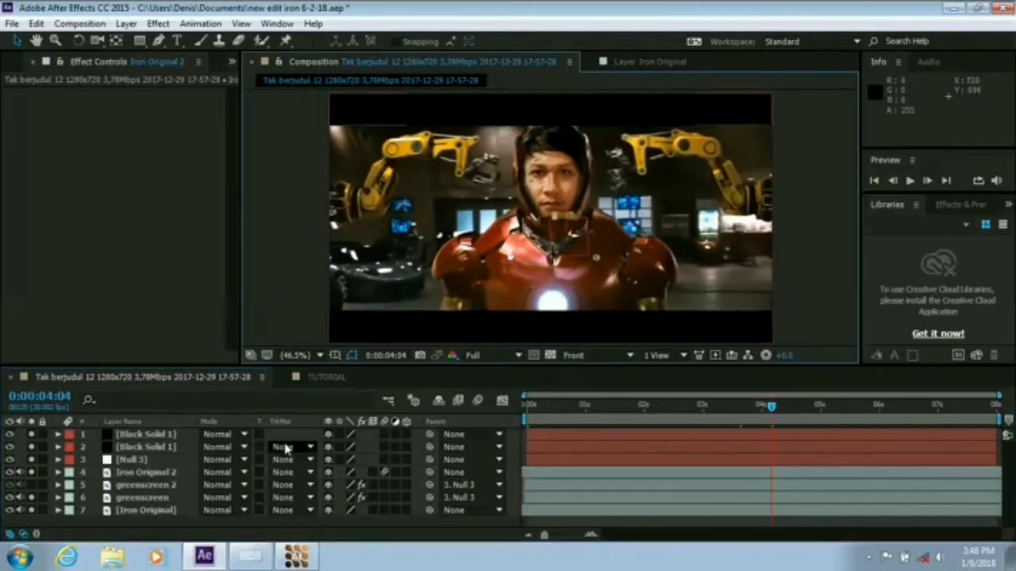
Step: Toggle soloing of Iron Original 2 and greenscreen at 0:00:04:04 to compare the composite with and without each layer
click(31, 474)
click(31, 474)
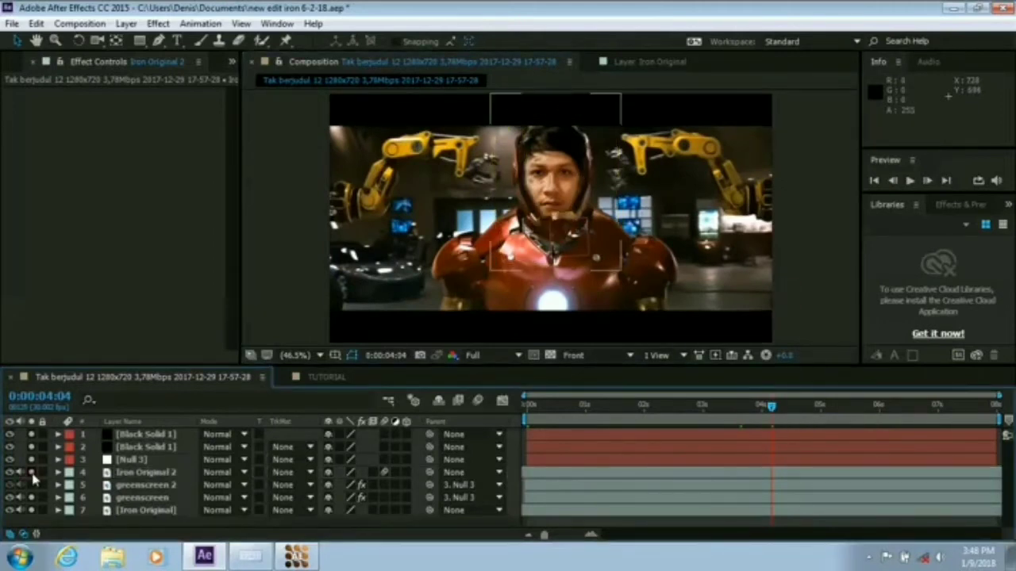
click(32, 474)
click(32, 474)
click(31, 499)
click(31, 498)
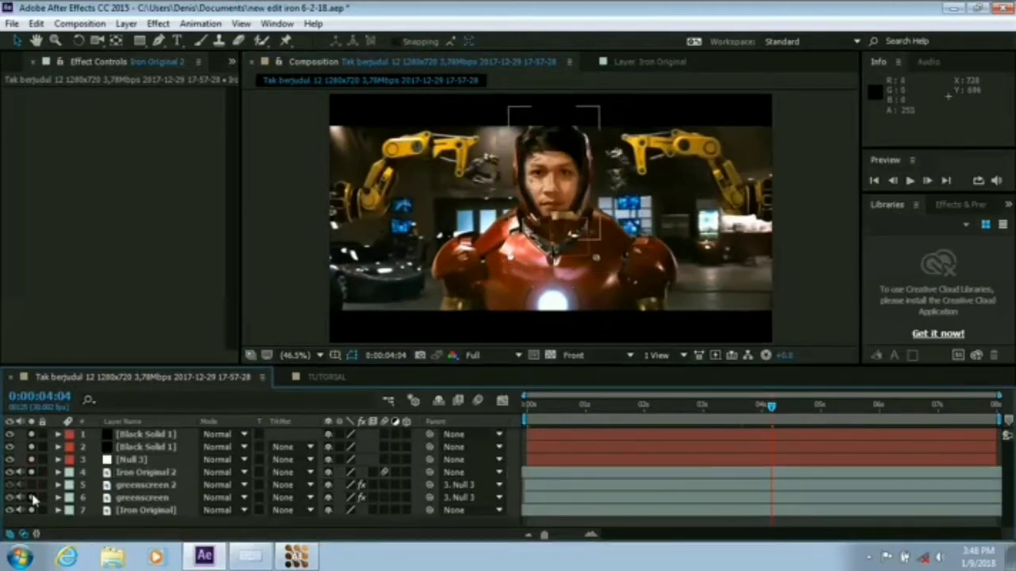
click(32, 498)
click(33, 498)
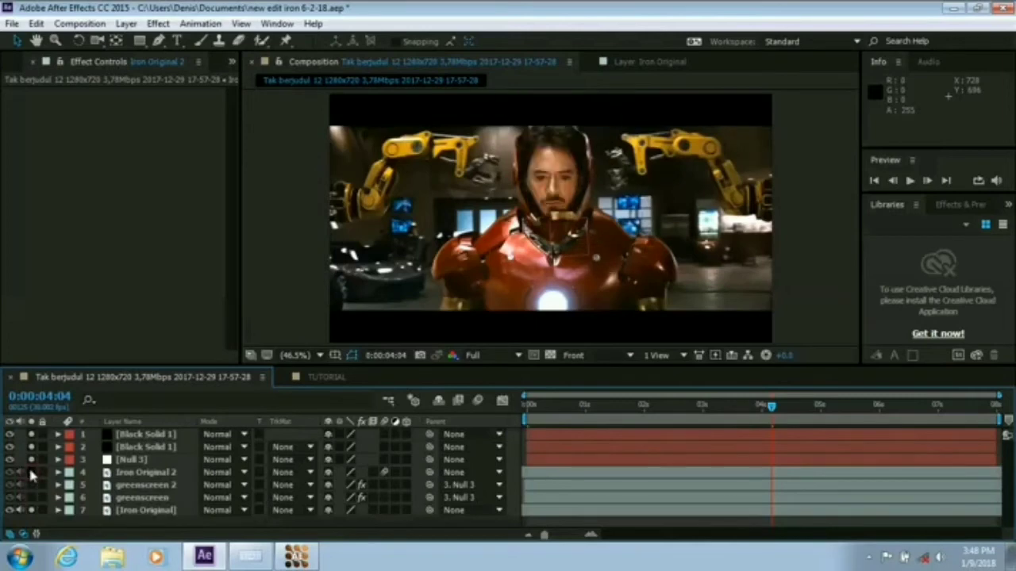
click(32, 498)
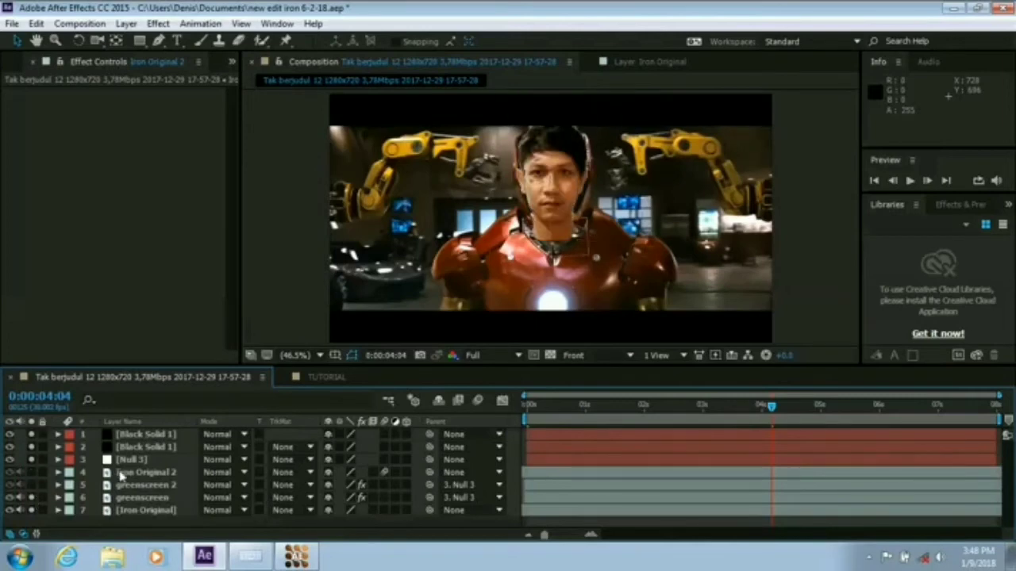
Step: Examine the Iron Original 2 masks around the helmet, restore that layer's soloing, and view the composite at 0:00:05:01
click(120, 474)
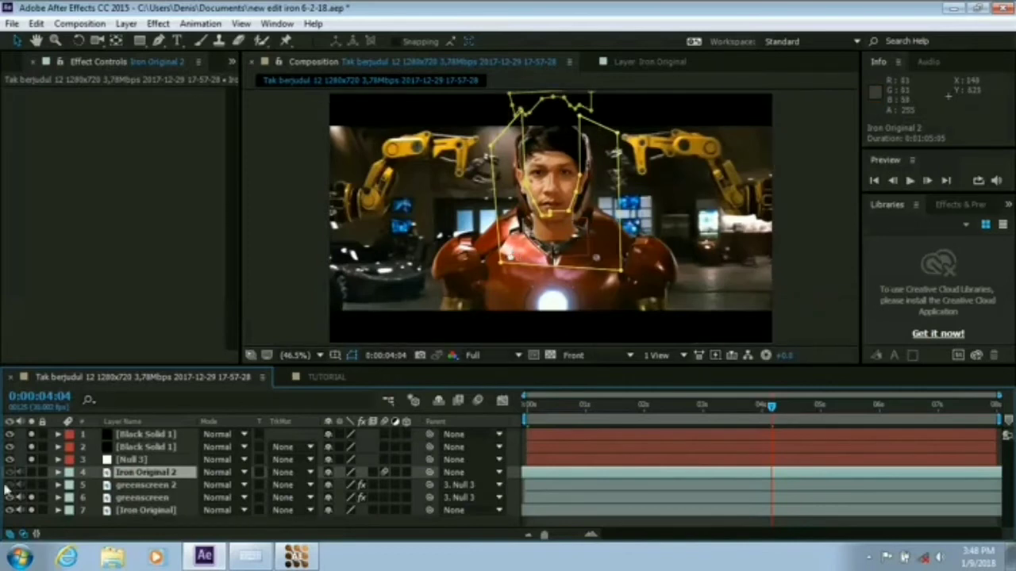
click(34, 474)
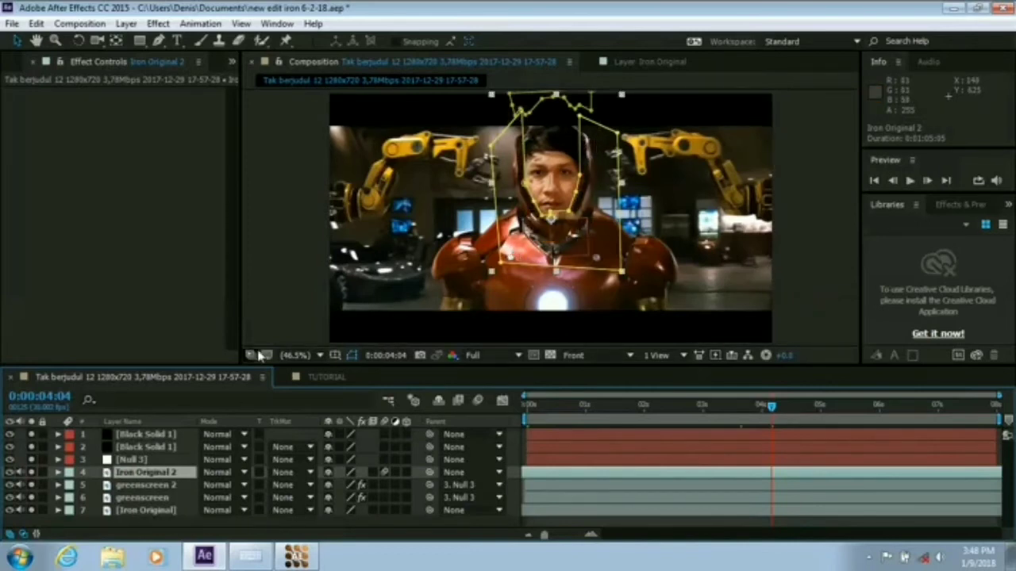
click(792, 204)
click(822, 407)
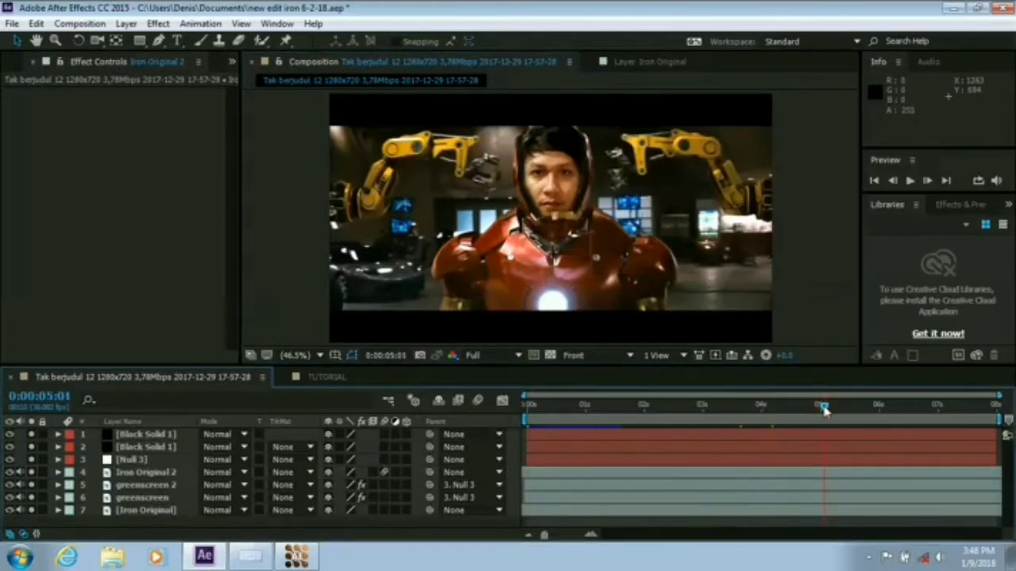
Step: Inspect Mask 1 and Mask 2 of the Iron Original 2 layer at 0:00:05:16, and collapse the layer's properties
click(853, 407)
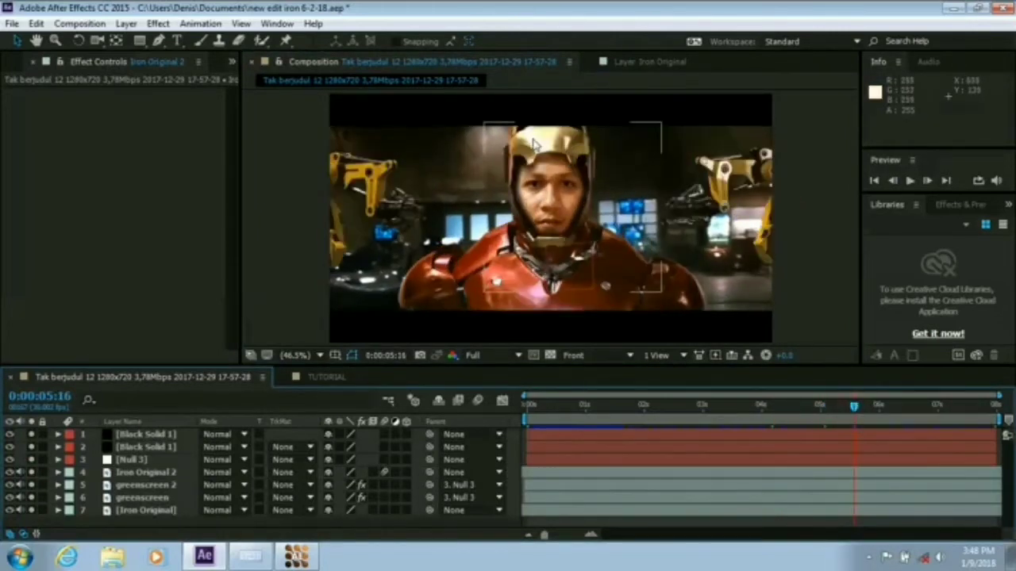
click(127, 474)
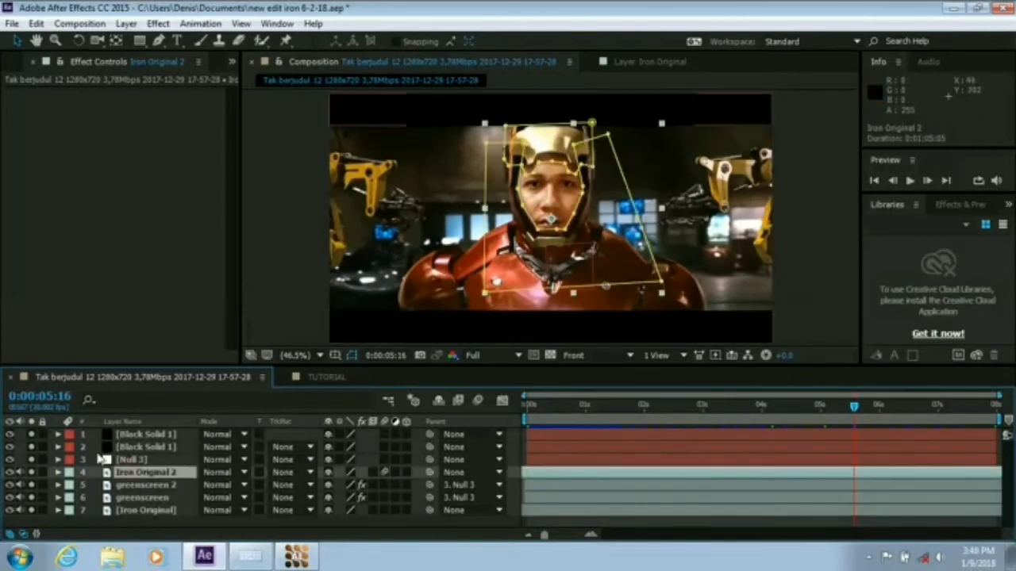
click(58, 472)
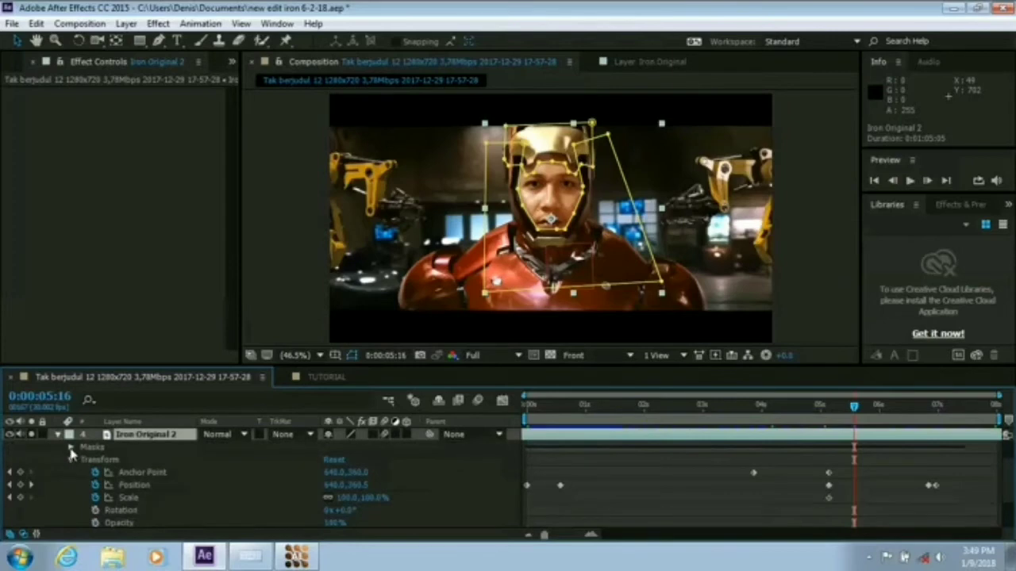
click(70, 447)
click(111, 460)
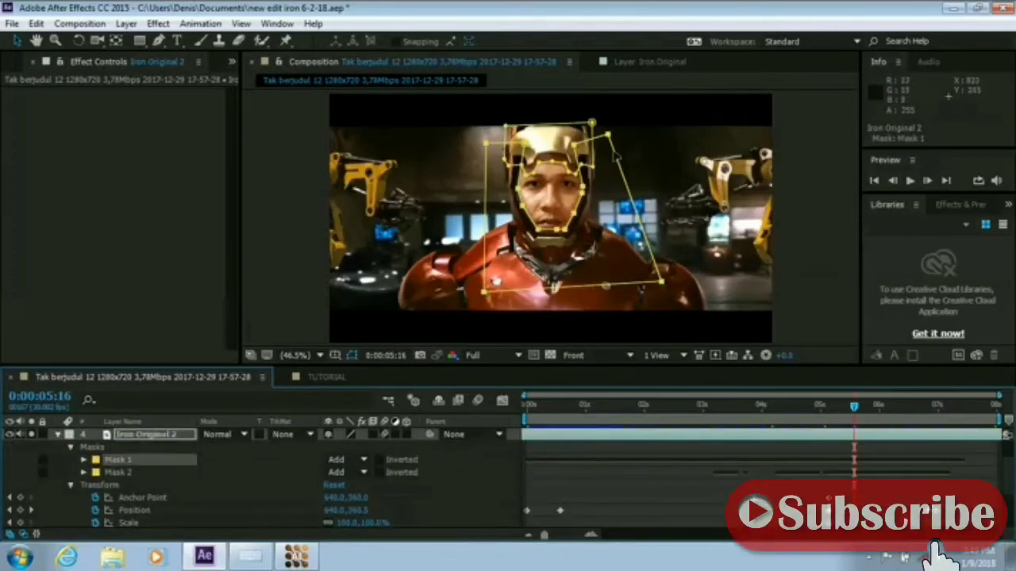
click(118, 472)
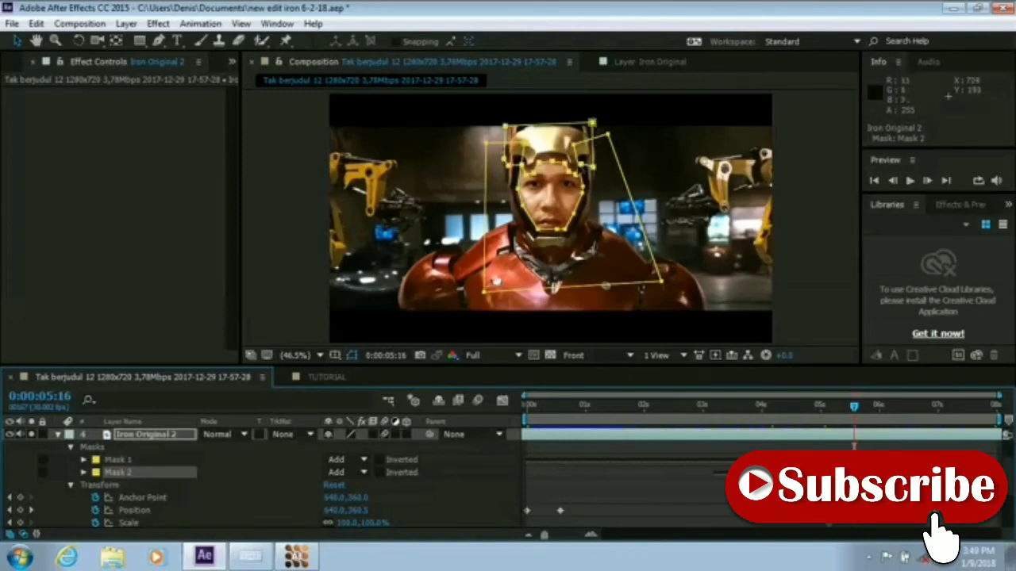
click(71, 447)
click(57, 436)
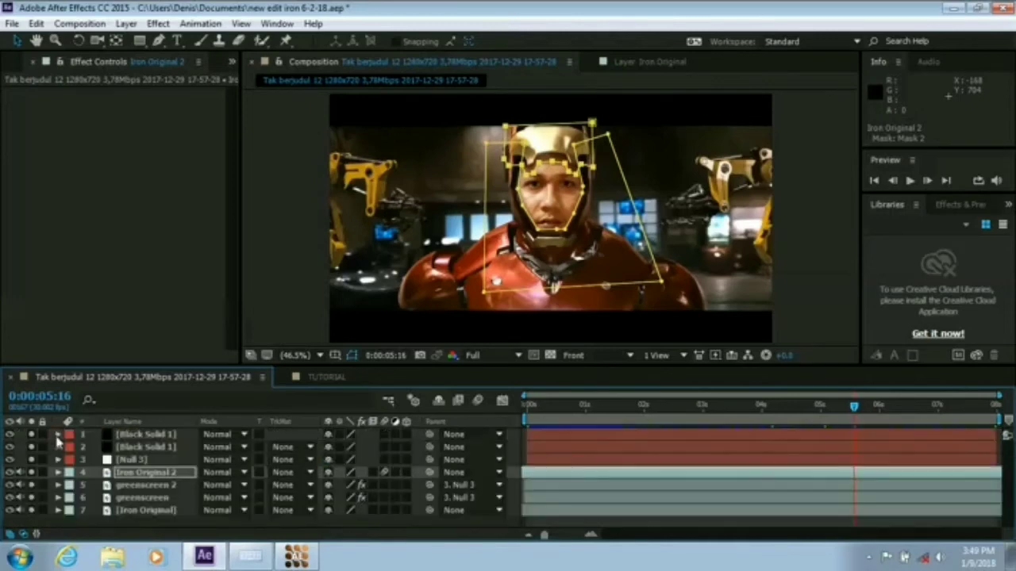
Step: Toggle soloing of the greenscreen layers and Iron Original 2 at 0:00:05:16 to compare their contributions, leaving all of them soloed
click(32, 498)
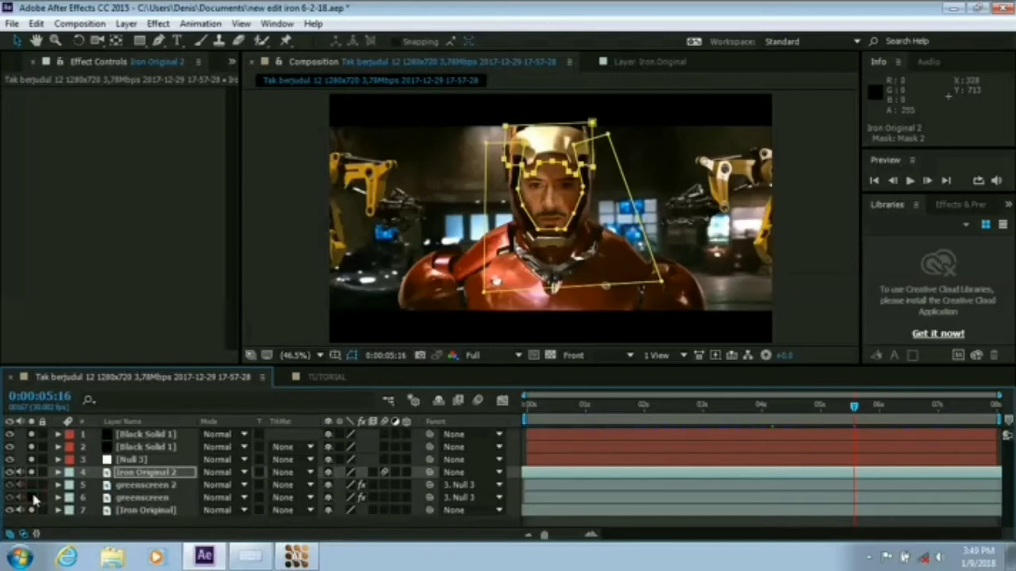
click(34, 497)
click(32, 473)
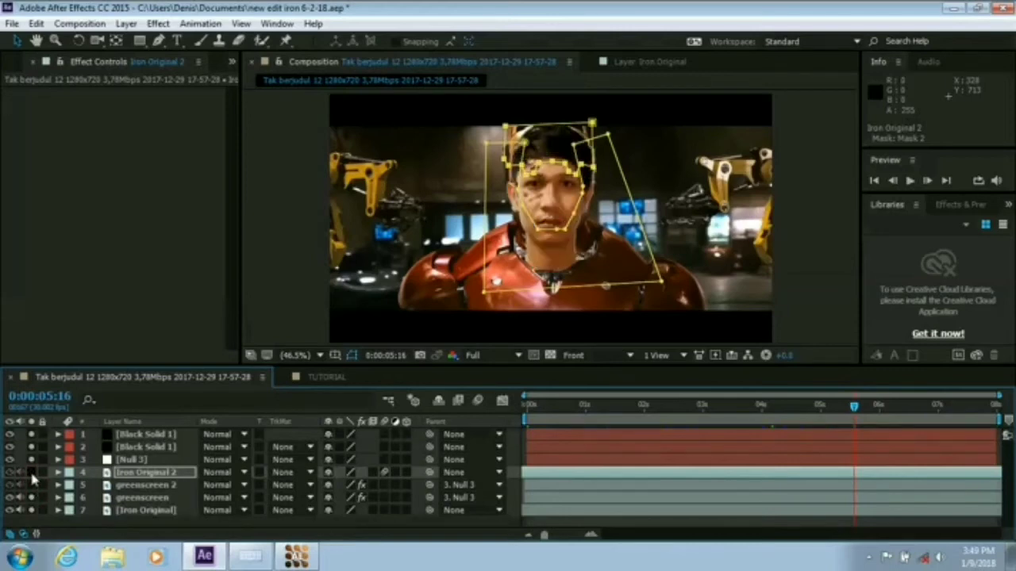
click(32, 473)
click(32, 473)
click(32, 473)
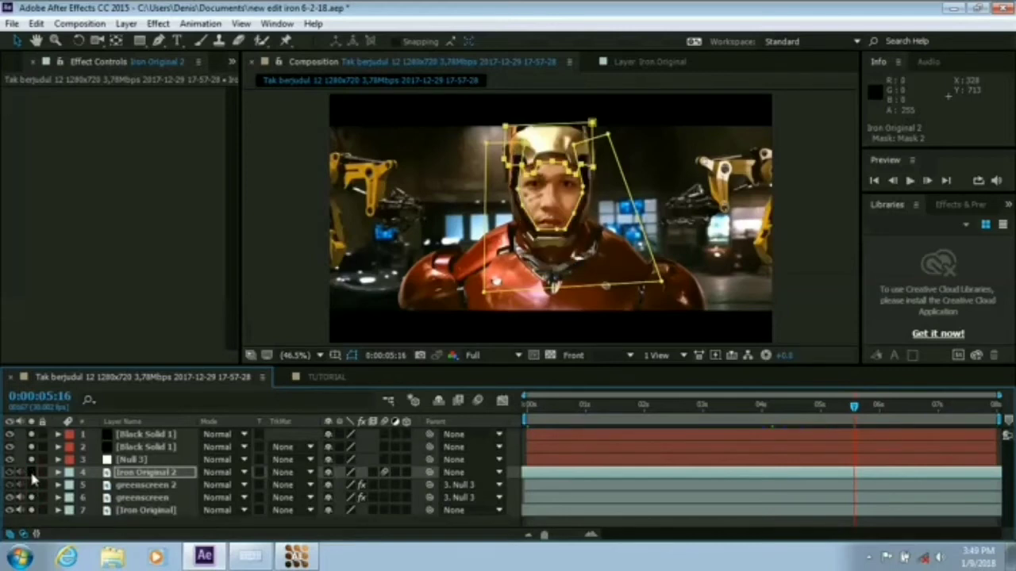
click(32, 473)
click(32, 473)
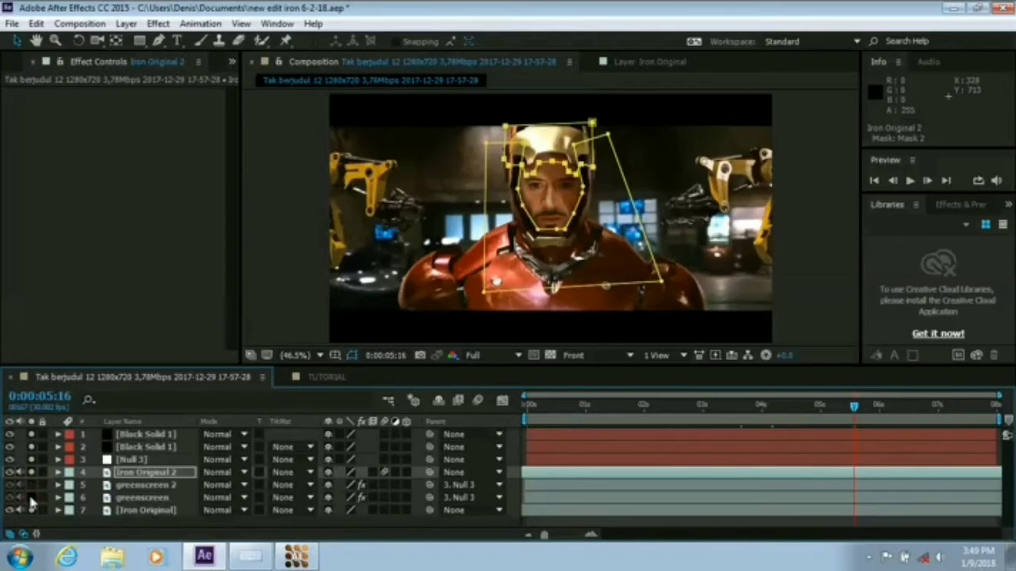
click(32, 499)
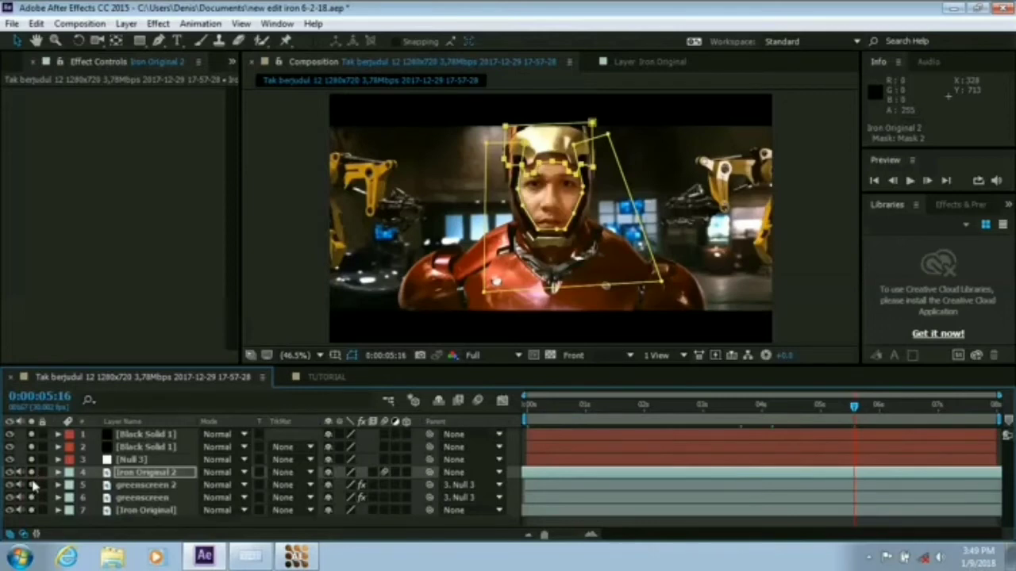
click(815, 248)
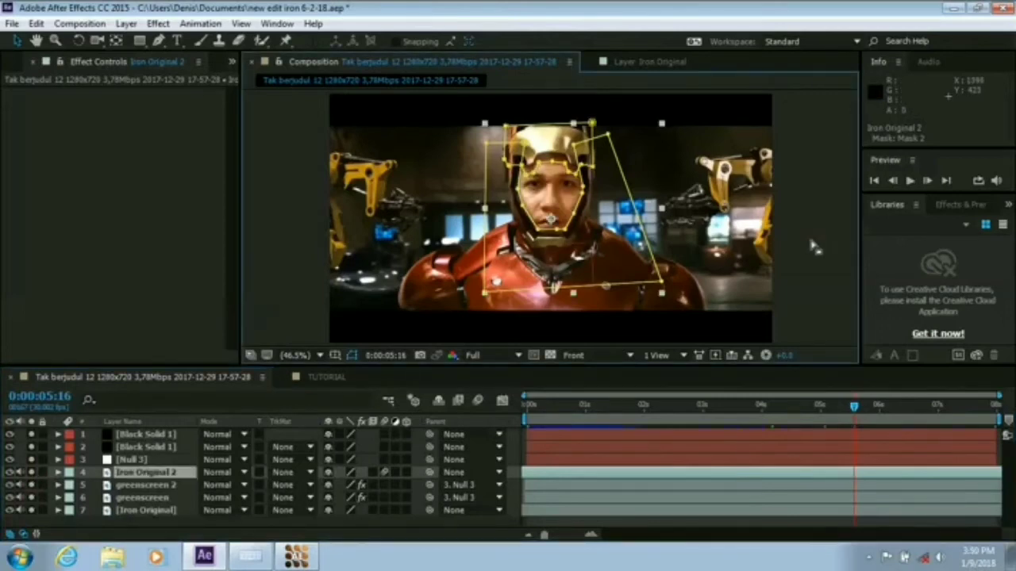
Step: Examine how the Iron Original 2 masks follow the neck from the first frame through 0:00:01:02, 0:00:02:04, 0:00:03:02 and 0:00:03:17
drag(770, 407, 643, 413)
click(618, 411)
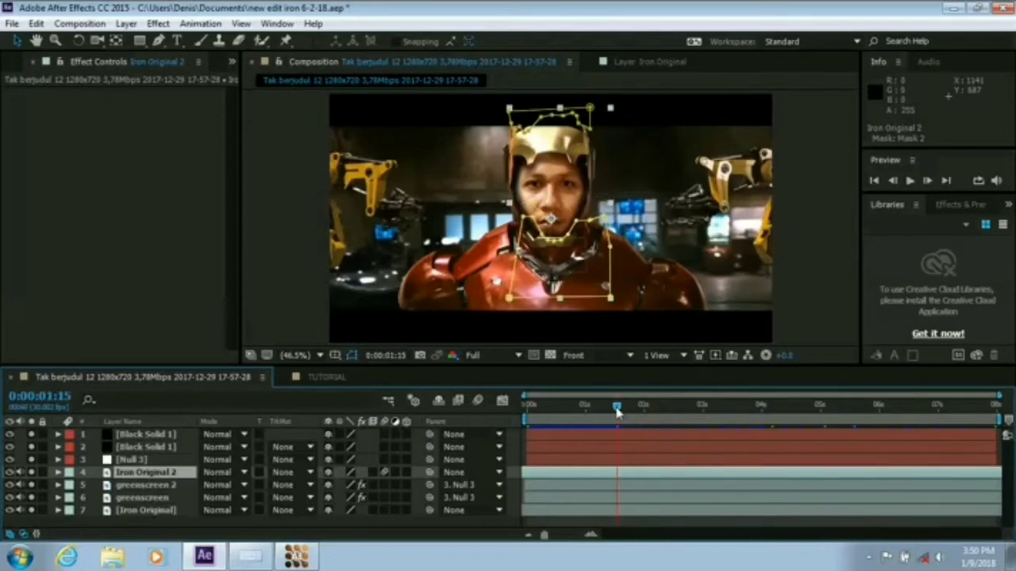
click(643, 409)
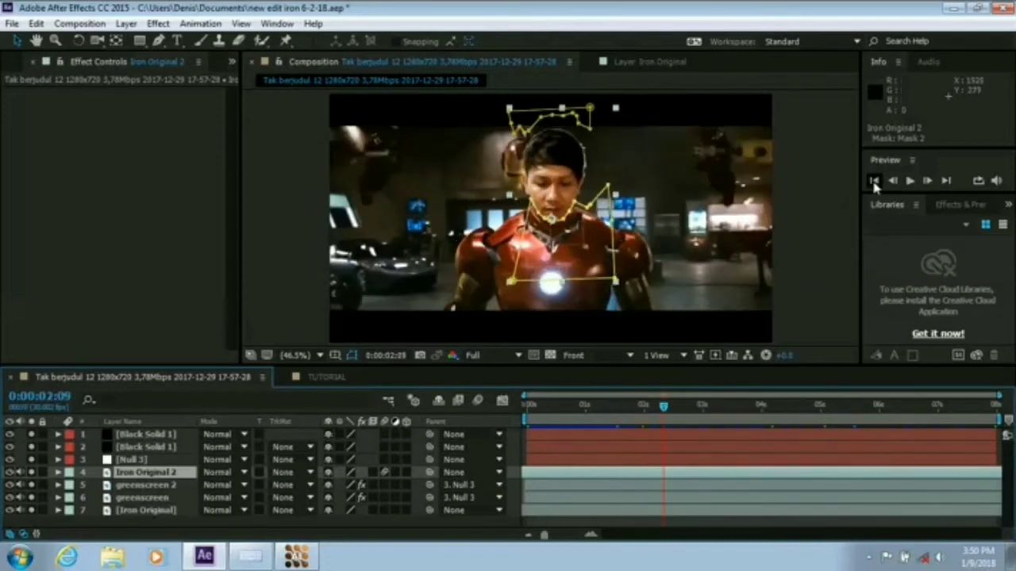
click(873, 182)
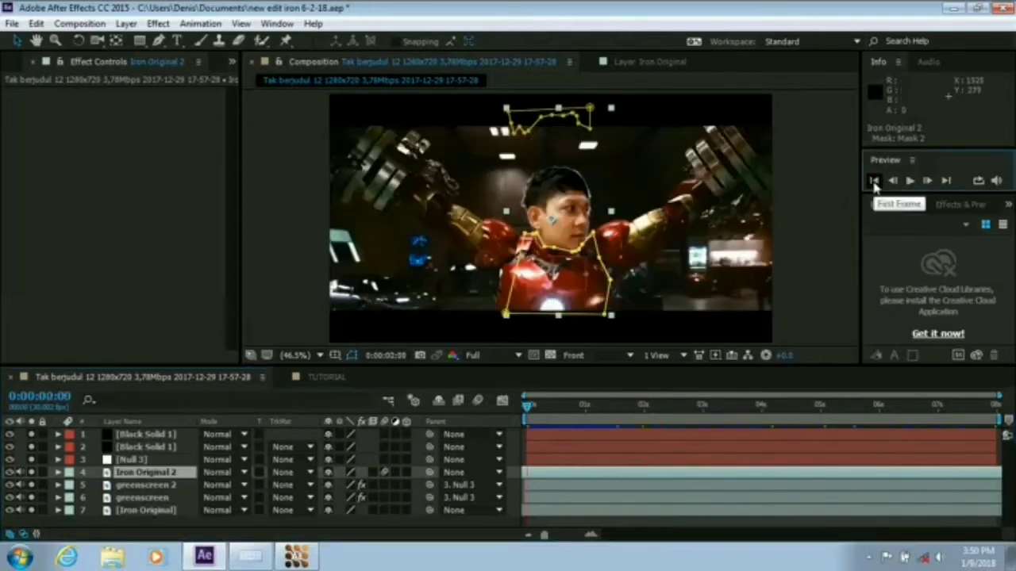
click(591, 408)
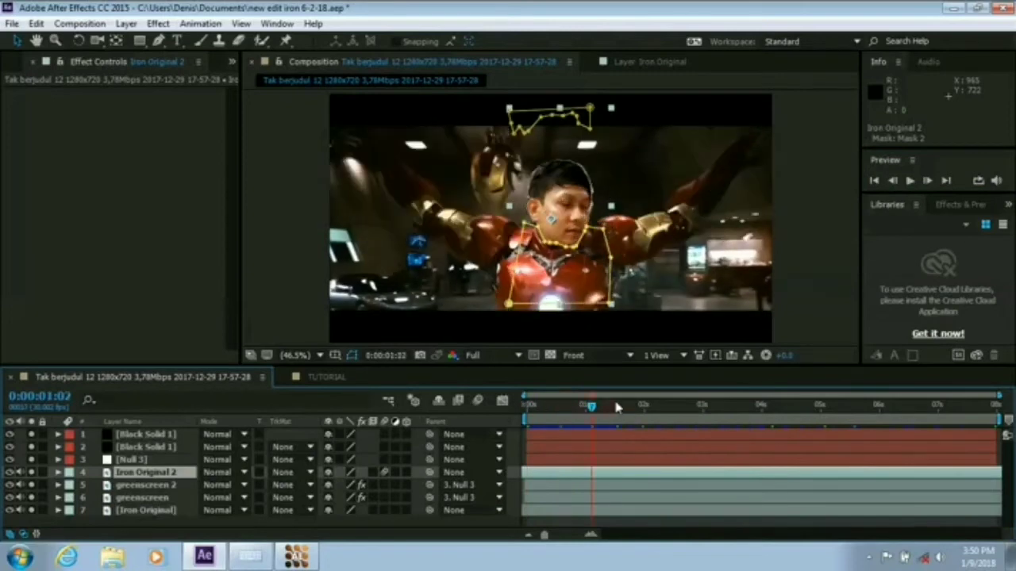
click(617, 408)
click(656, 407)
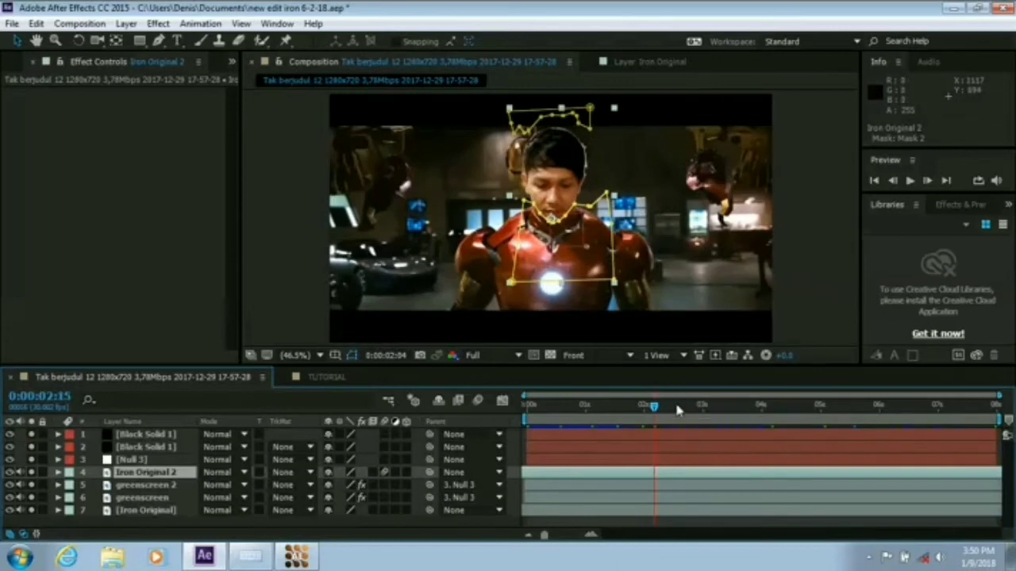
click(709, 406)
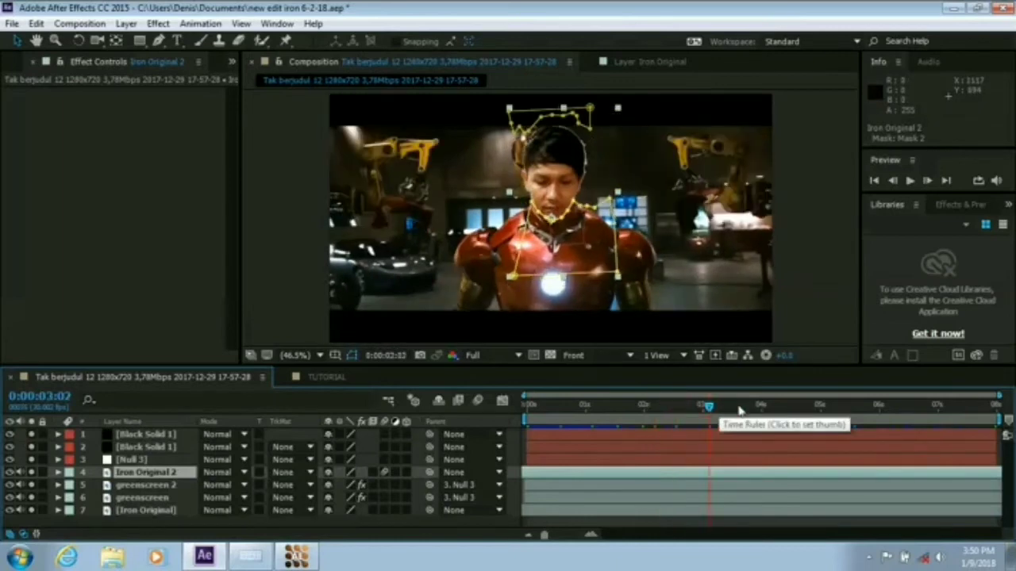
click(739, 407)
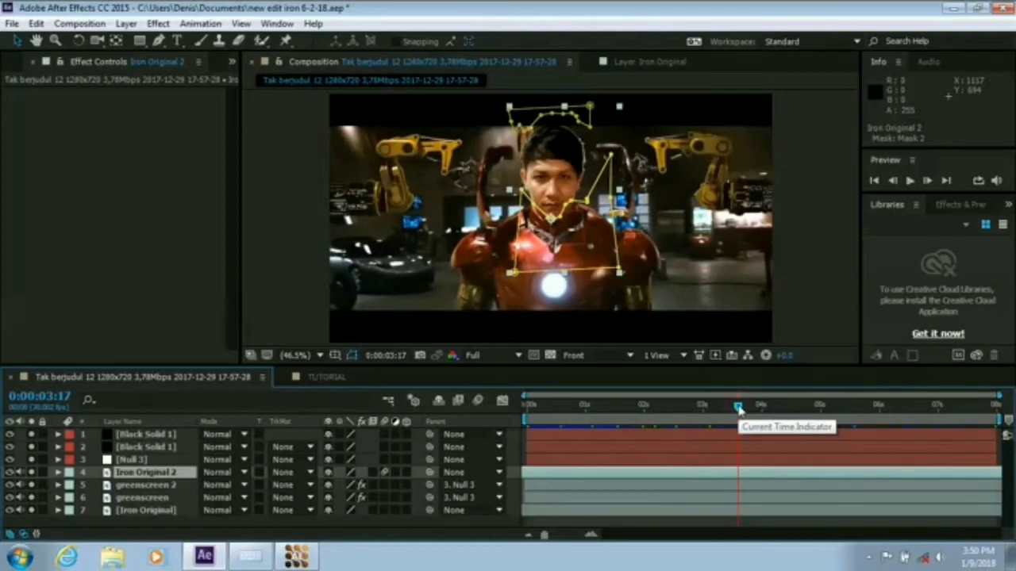
Step: Check the composite at 0:00:04:10 and follow the Iron Original 2 masks through 0:00:04:27, 0:00:05:15, 0:00:07:10 and 0:00:07:00
click(796, 245)
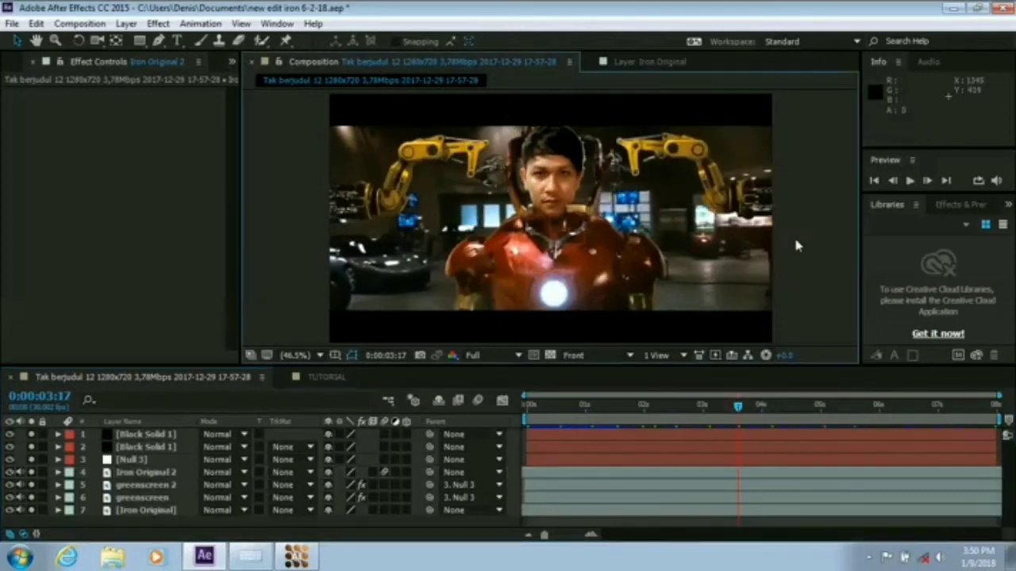
click(783, 406)
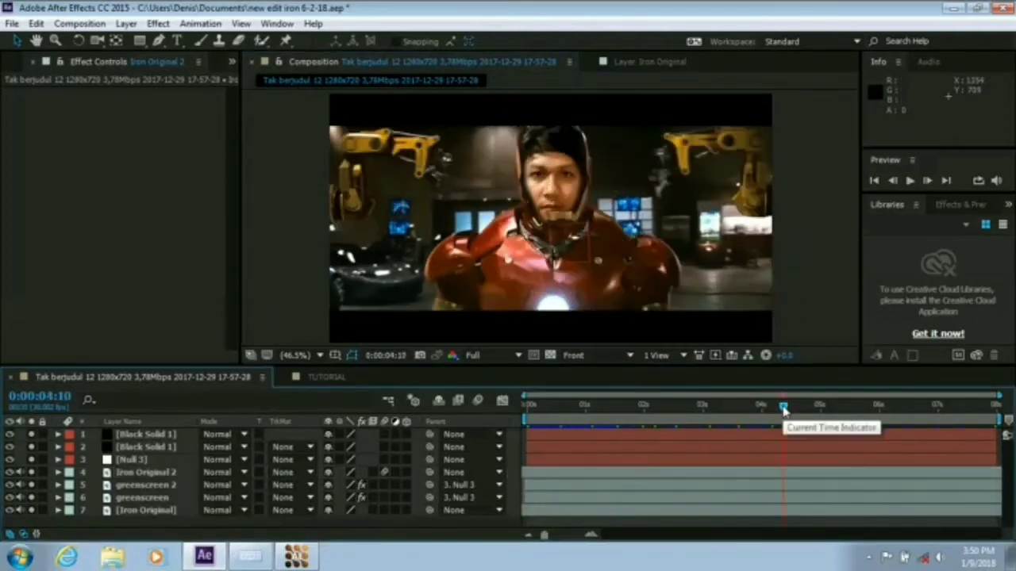
click(185, 474)
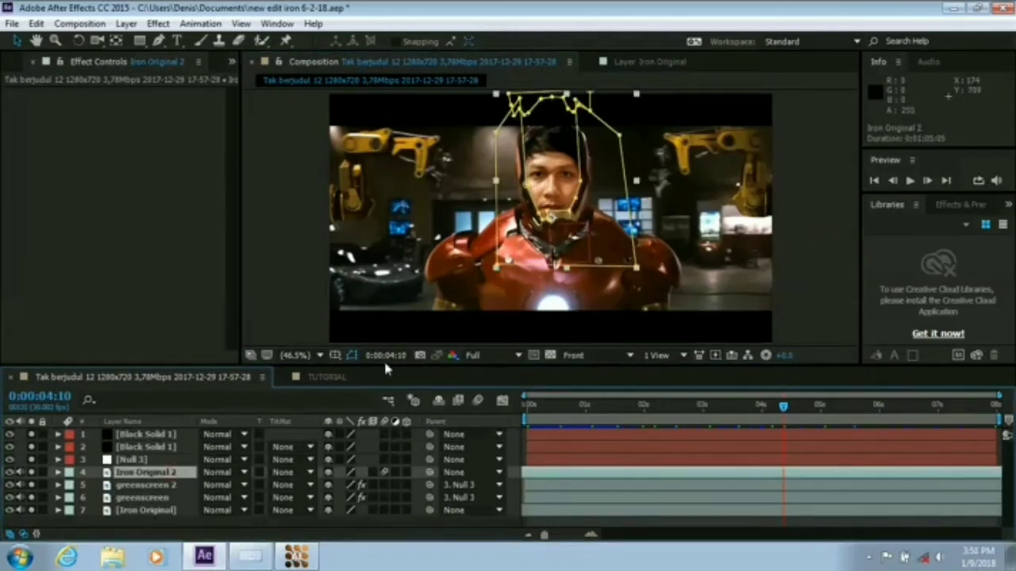
click(817, 405)
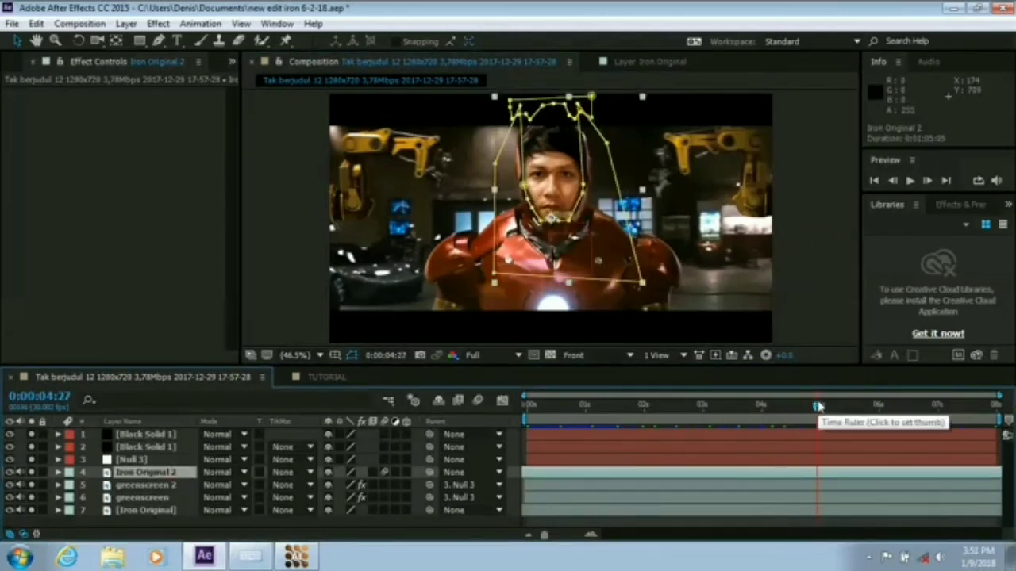
click(853, 407)
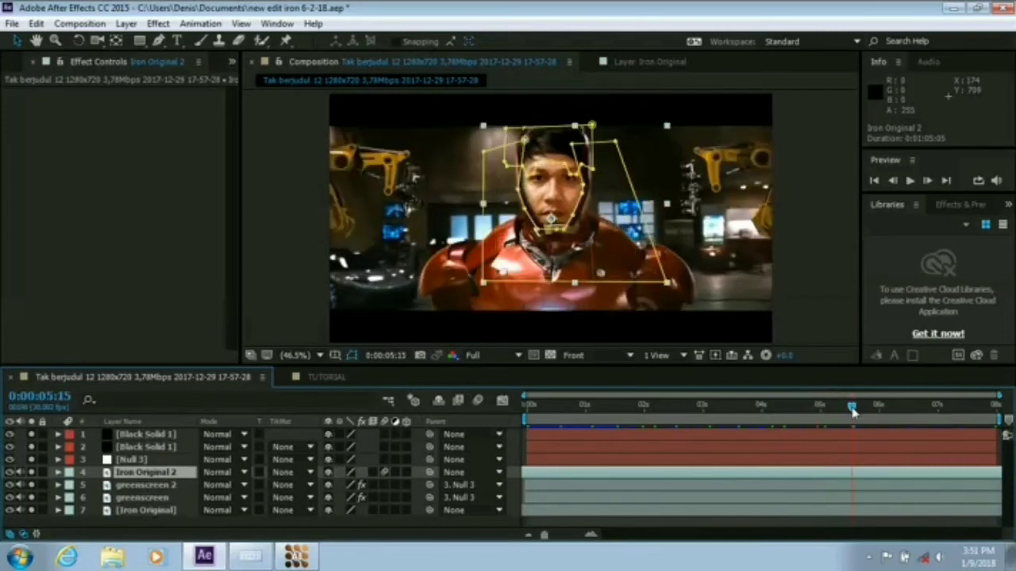
click(889, 407)
click(924, 407)
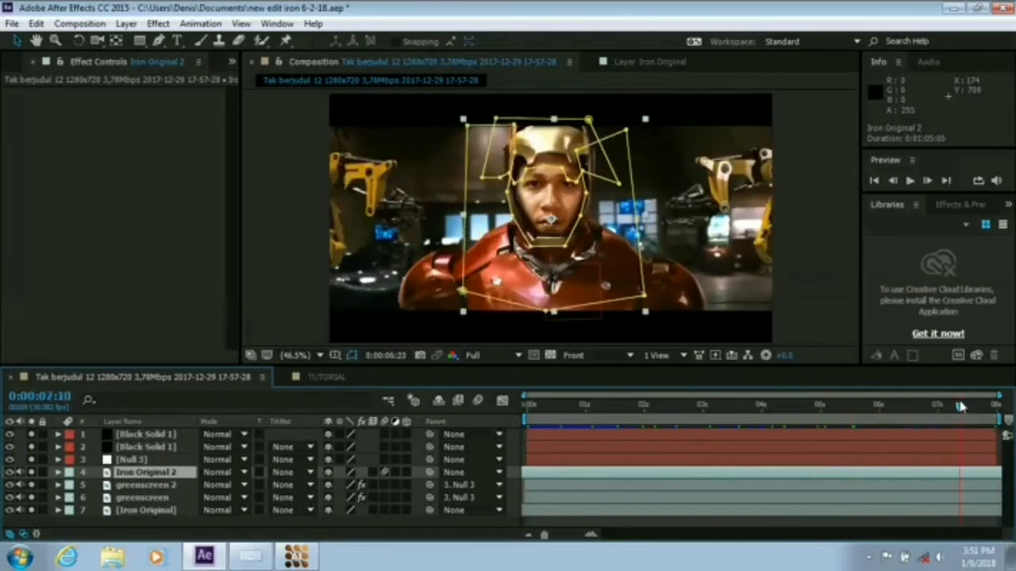
click(960, 406)
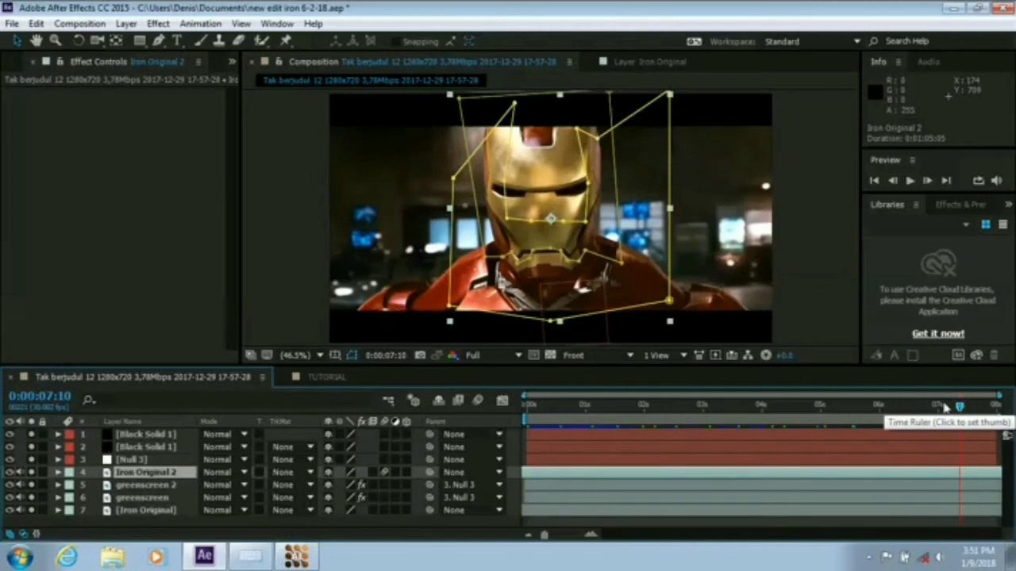
click(941, 406)
click(814, 256)
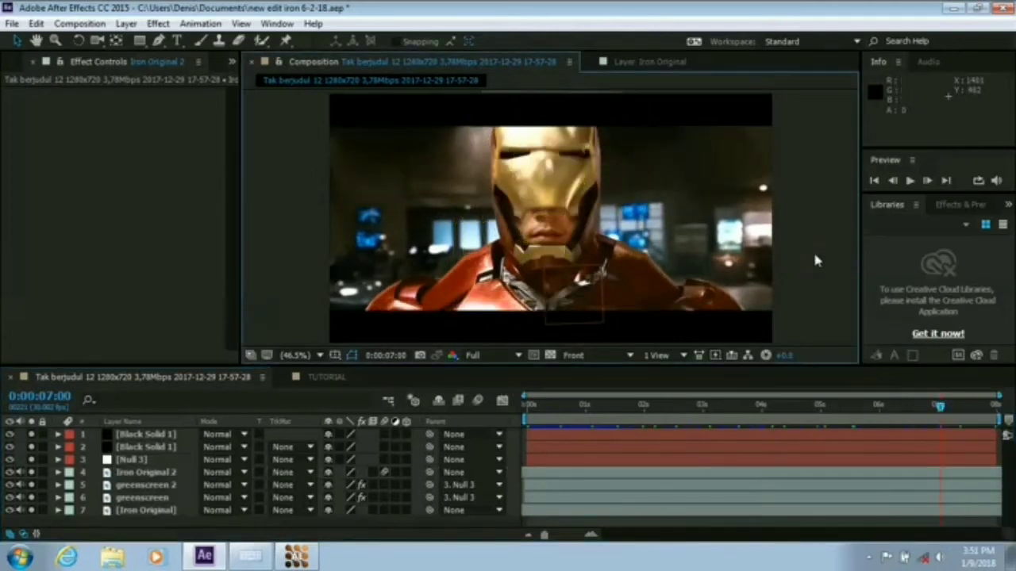
Step: Review the composite without mask outlines at 0:00:03:24, 0:00:03:14, the first frame and 0:00:04:24
click(754, 408)
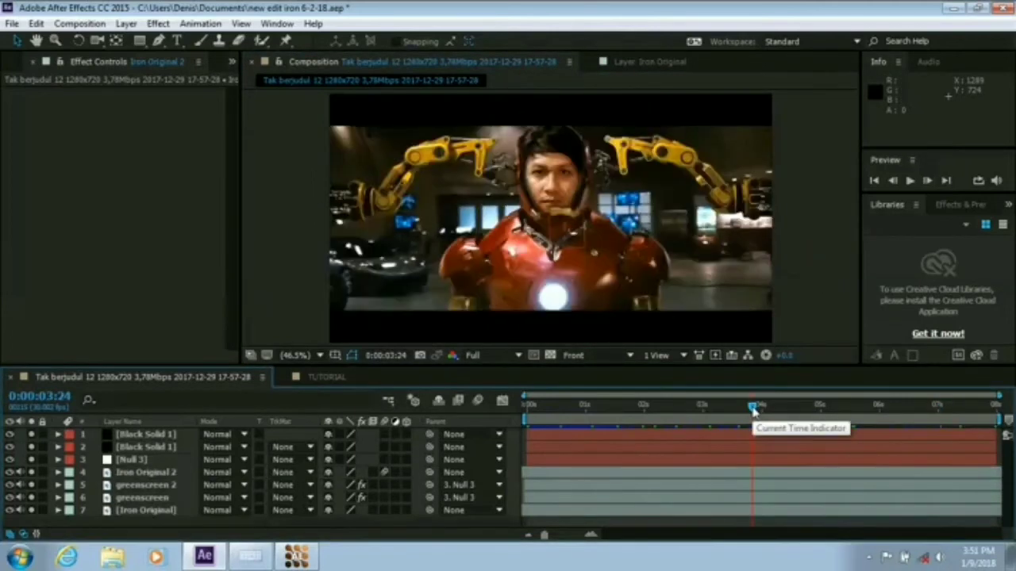
click(732, 406)
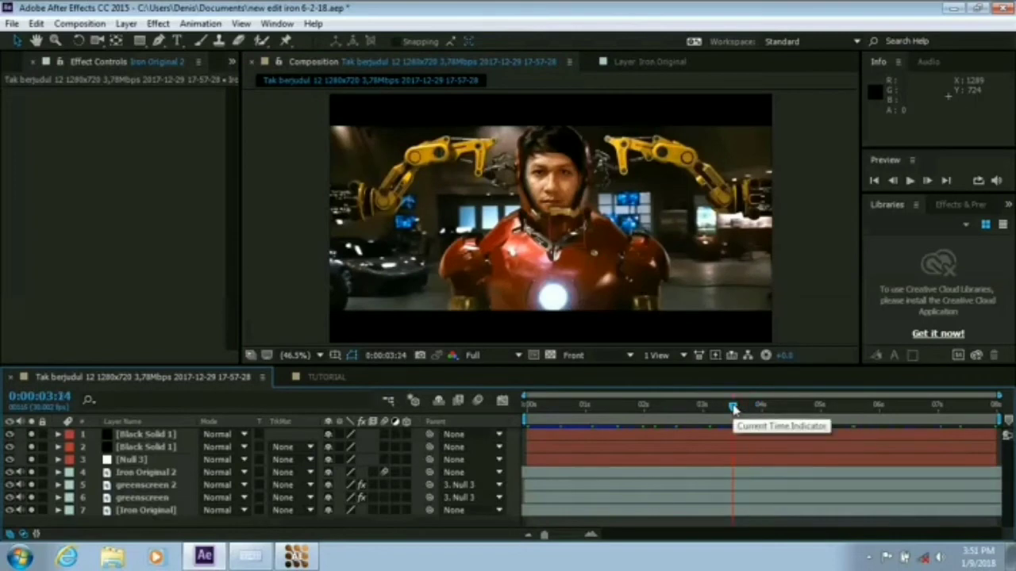
click(874, 180)
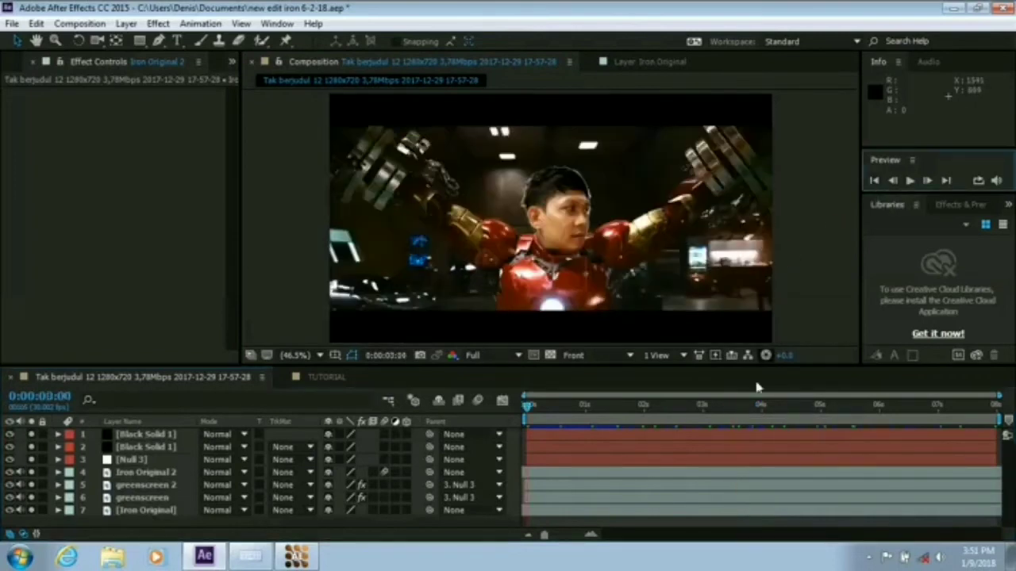
drag(734, 405, 811, 406)
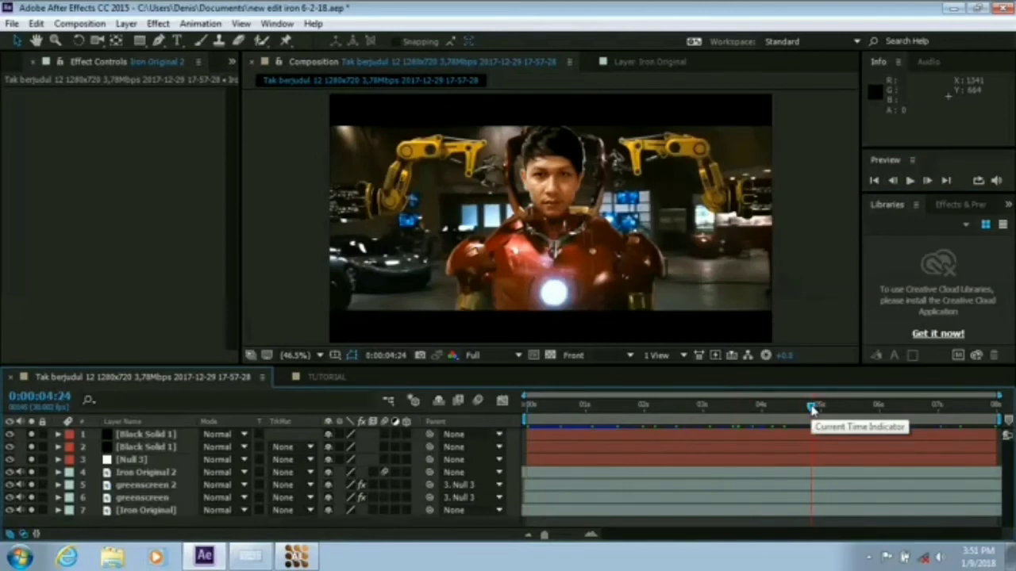
Step: Highlight each of the two Black Solid 1 letterbox layers in turn, and clear the selection
click(147, 447)
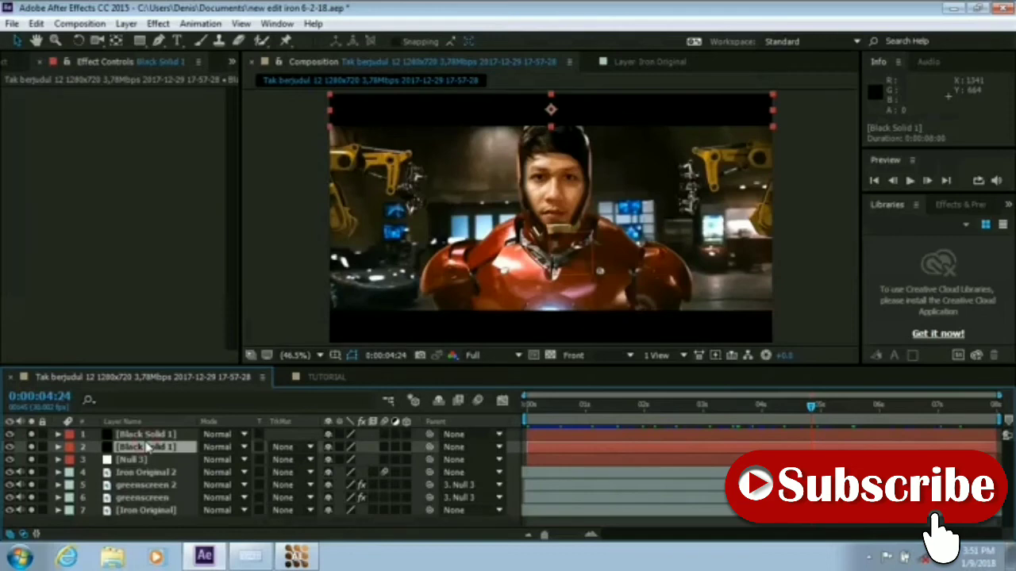
click(146, 436)
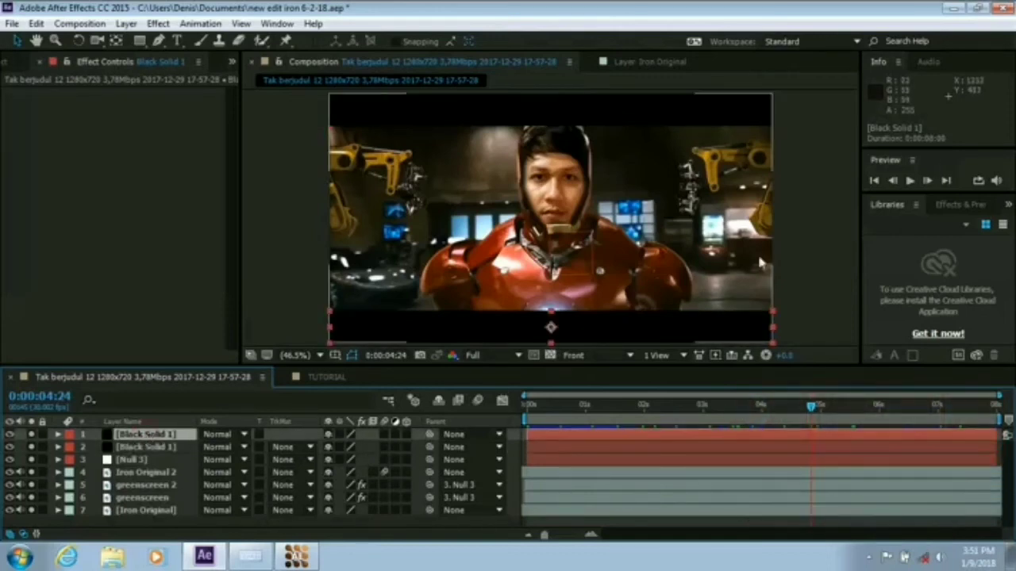
click(806, 263)
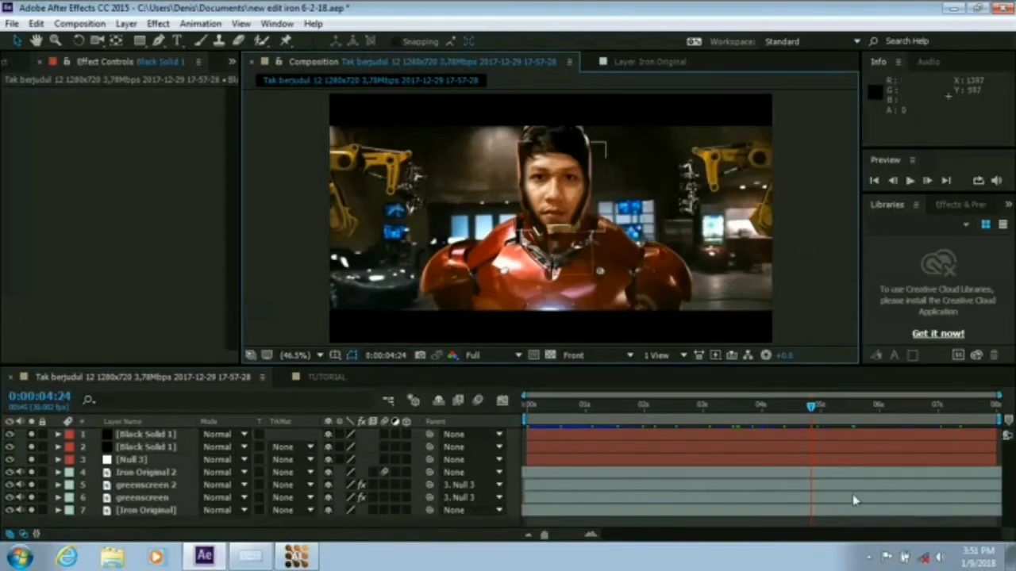
Step: Preview the finished composition from its first frame
click(873, 181)
click(911, 182)
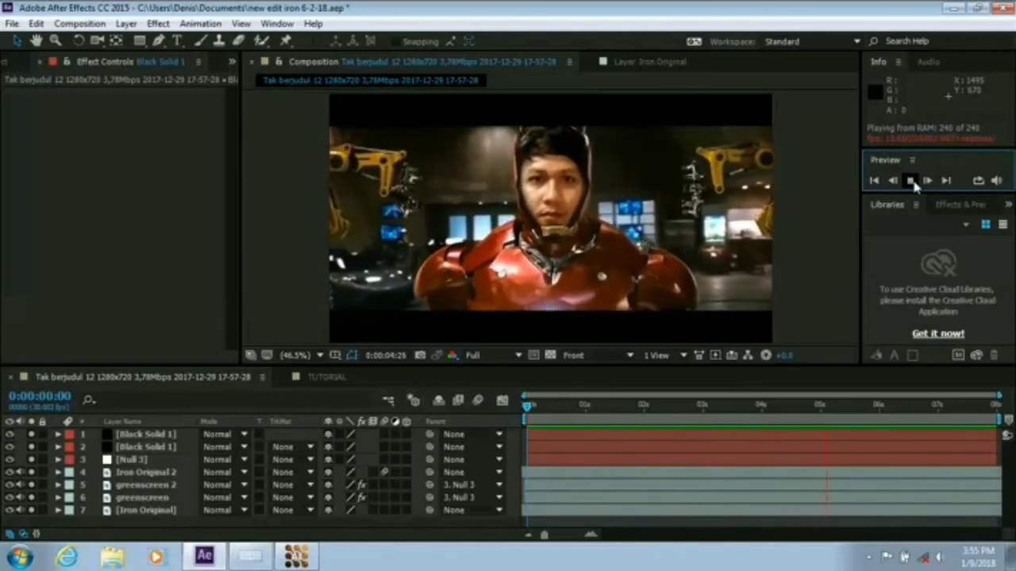
Step: Stop the composition preview and move the current time to 0:00:05:12
click(912, 181)
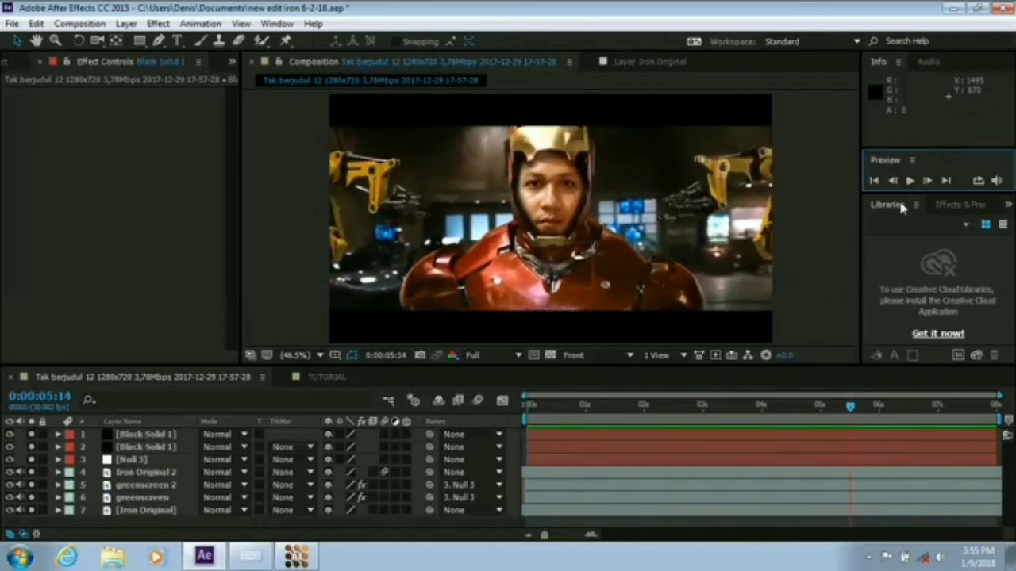
click(843, 406)
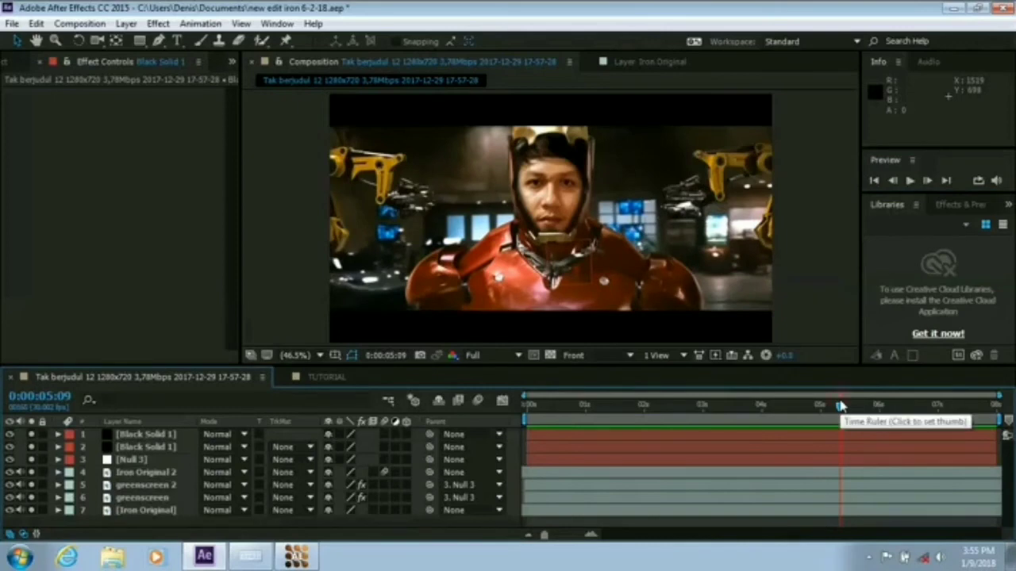
Step: Highlight the Iron Original, greenscreen, greenscreen 2, Iron Original 2 and Null 3 layers in turn to review the stack's structure
click(142, 510)
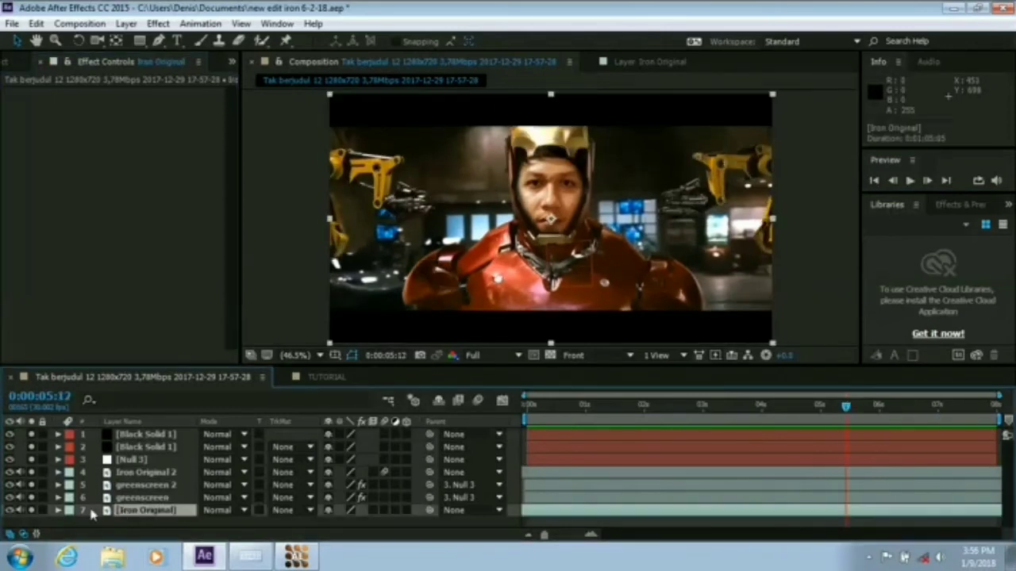
click(115, 498)
click(123, 485)
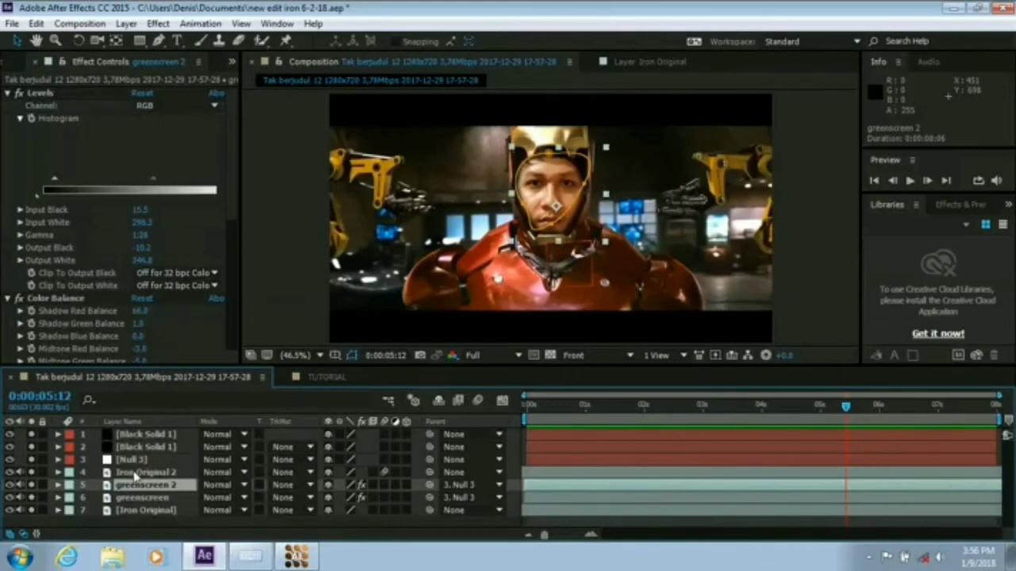
click(136, 474)
click(133, 460)
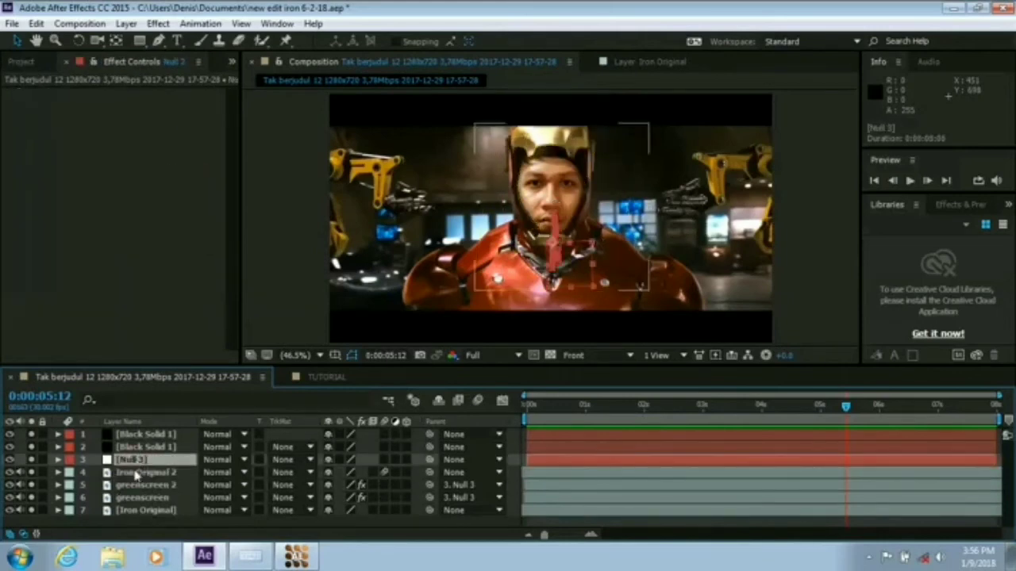
click(135, 473)
click(133, 486)
click(133, 498)
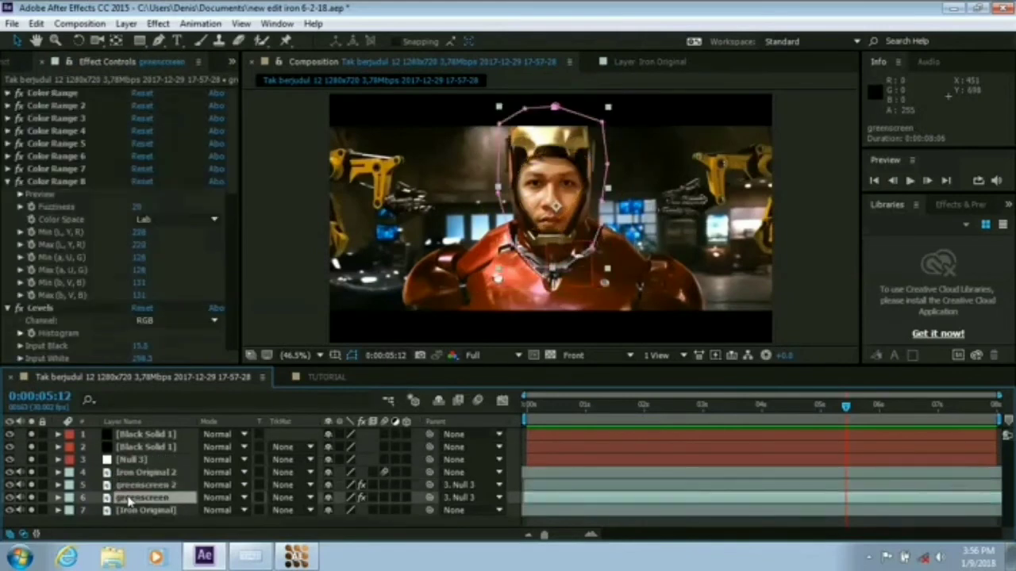
click(131, 510)
Step: Compare the original shot with the composite by switching solo off and back on for greenscreen, greenscreen 2 and Iron Original 2
click(32, 498)
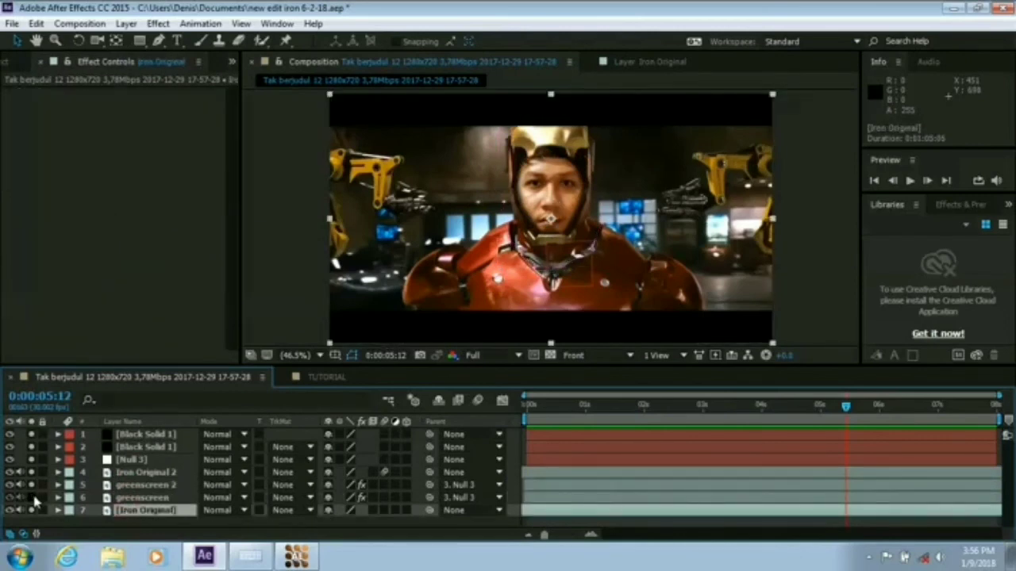
click(32, 485)
click(32, 473)
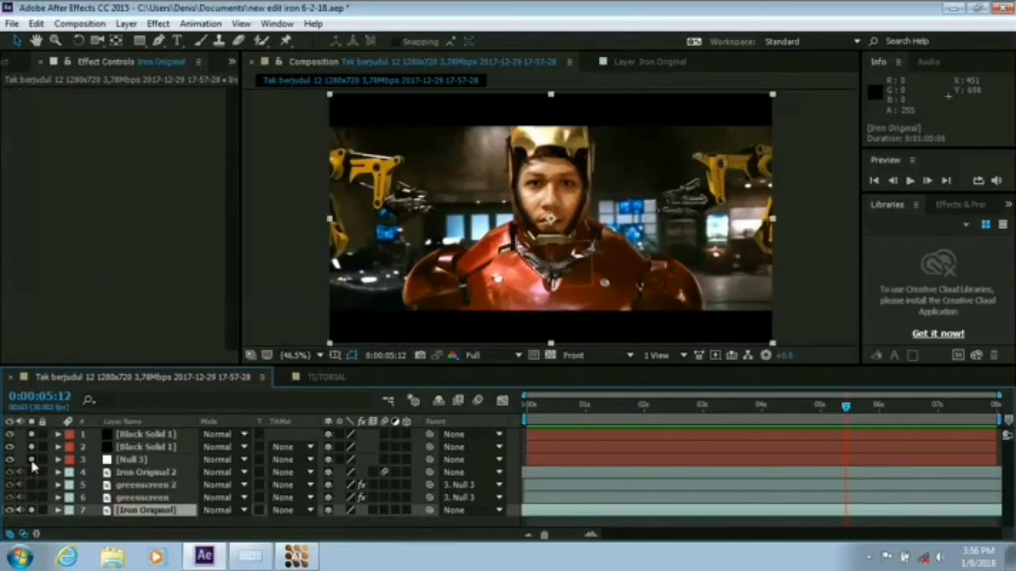
click(32, 460)
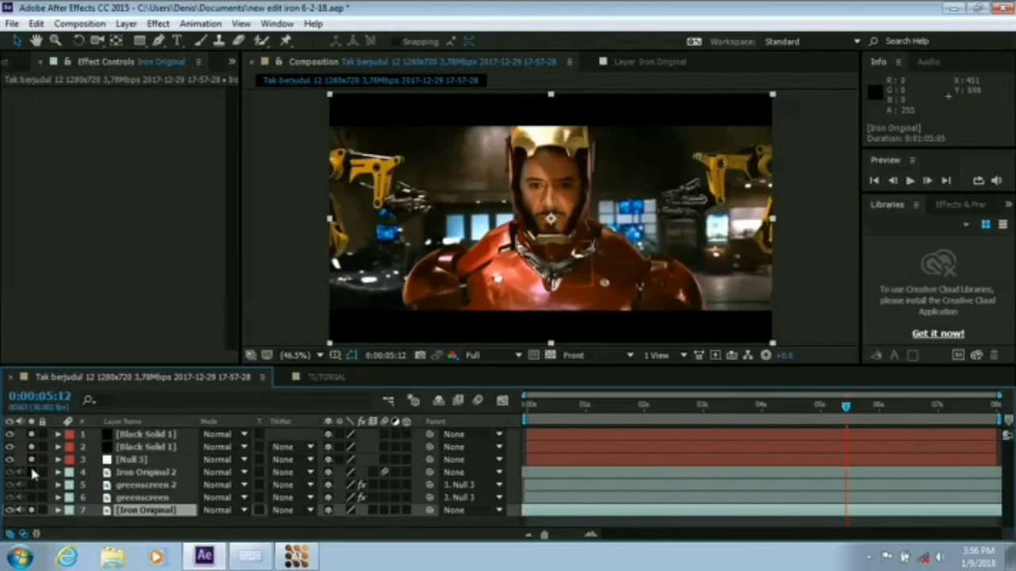
click(32, 473)
click(32, 484)
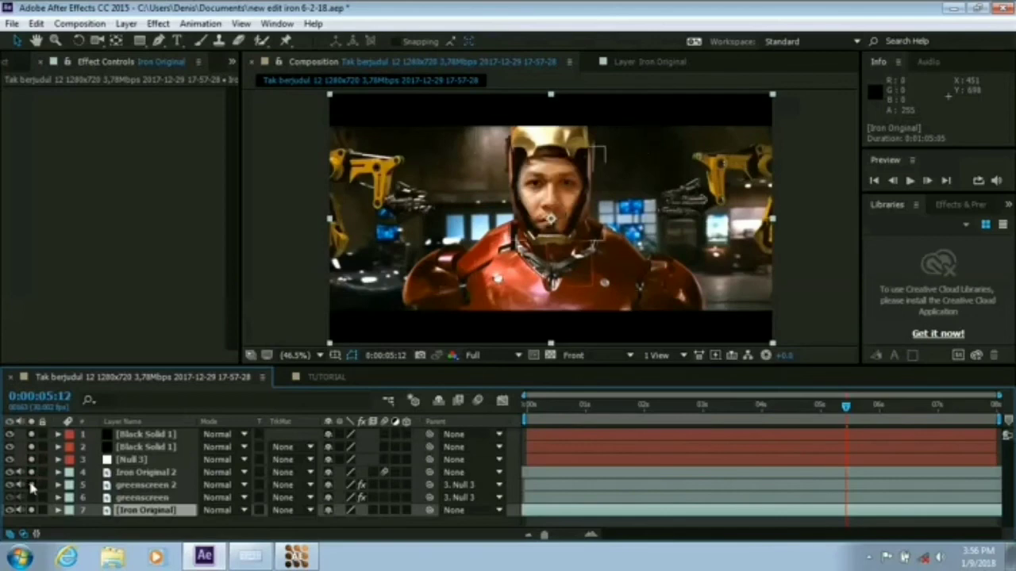
click(31, 498)
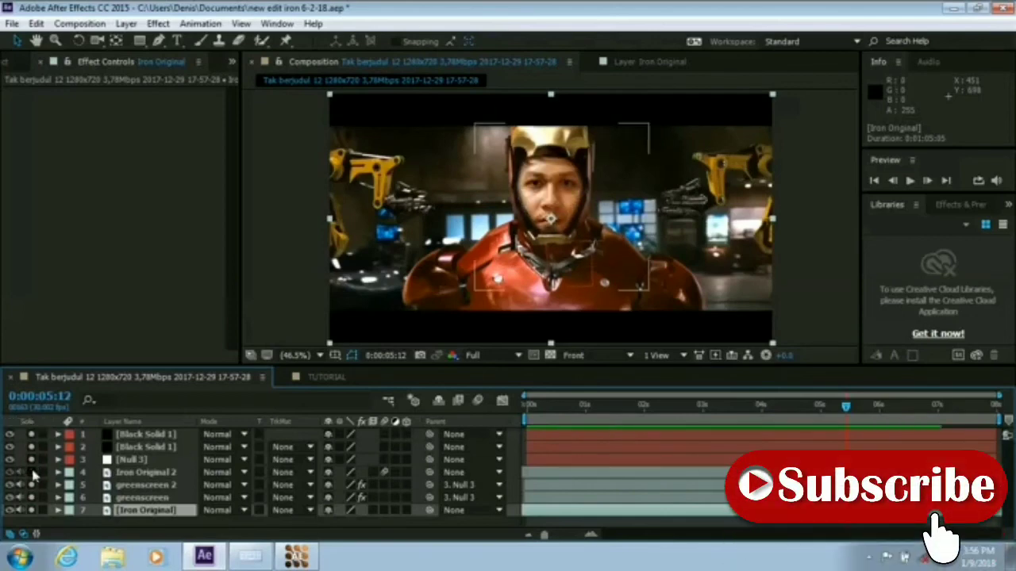
click(31, 473)
click(32, 472)
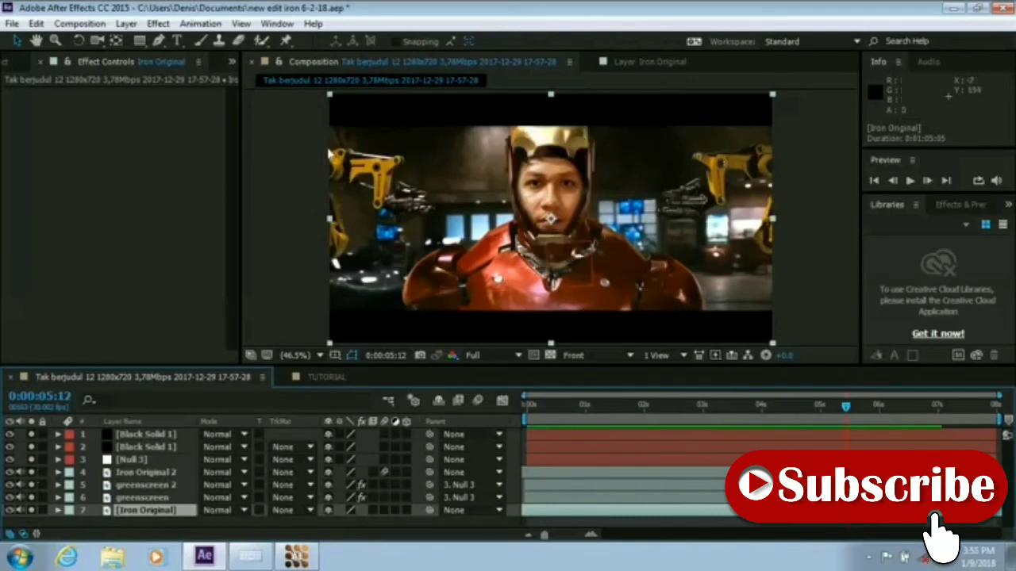
Step: Add the finished composition to the render queue and bring its new entry into view
click(80, 24)
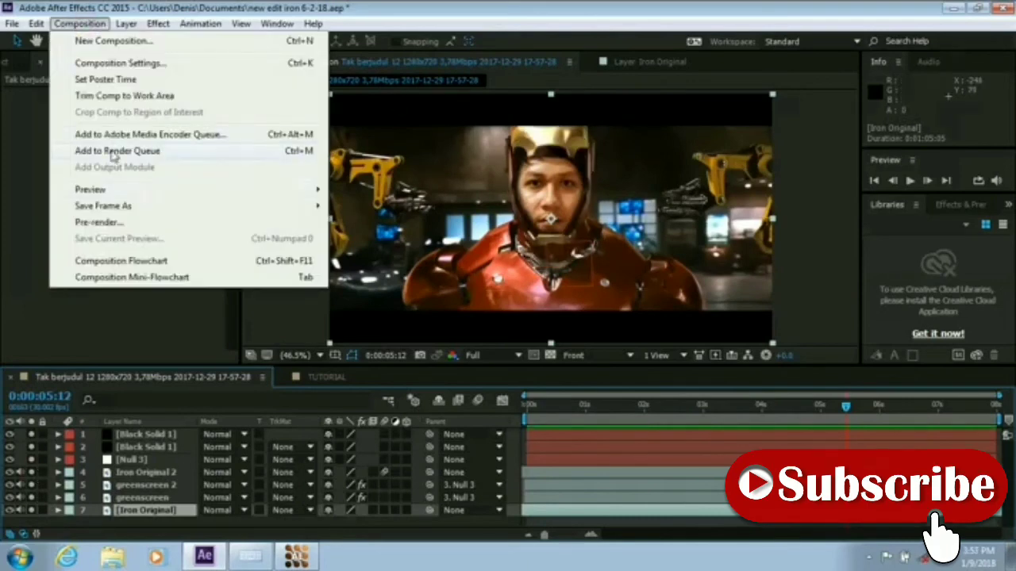
click(106, 151)
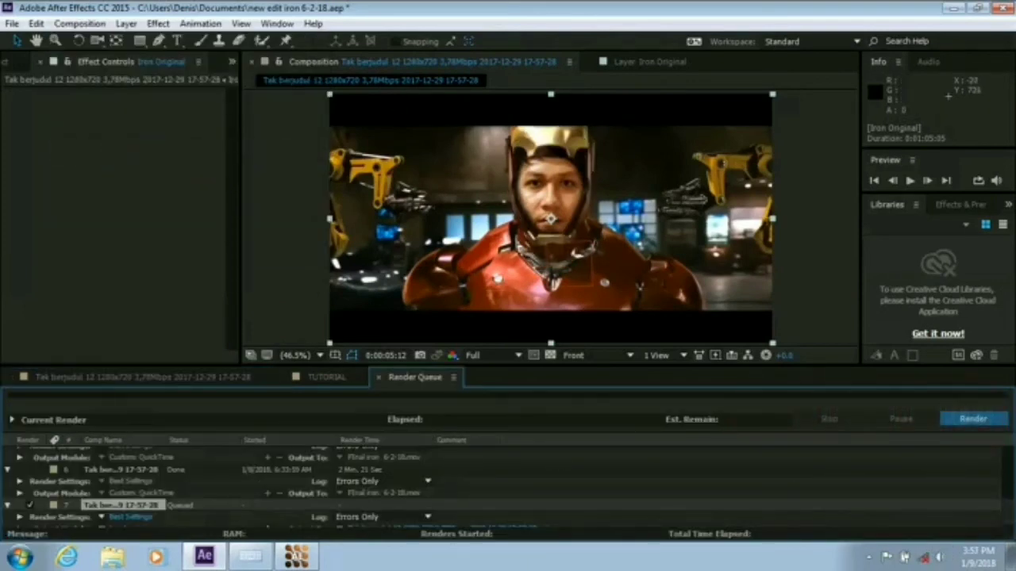
drag(1008, 509, 1008, 530)
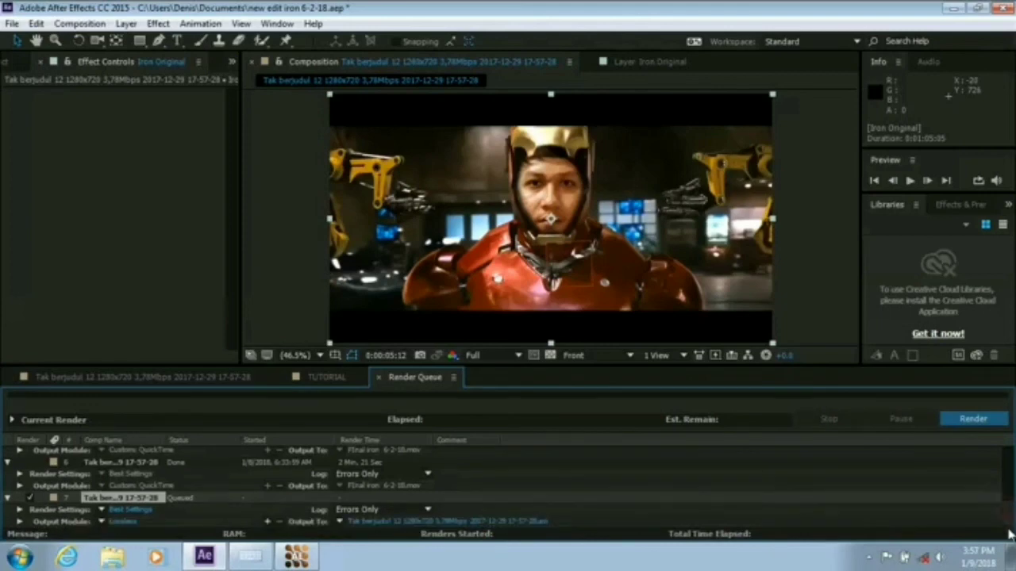
Step: Set the queued item's output module to QuickTime format with the H.264 video codec
click(121, 522)
click(464, 92)
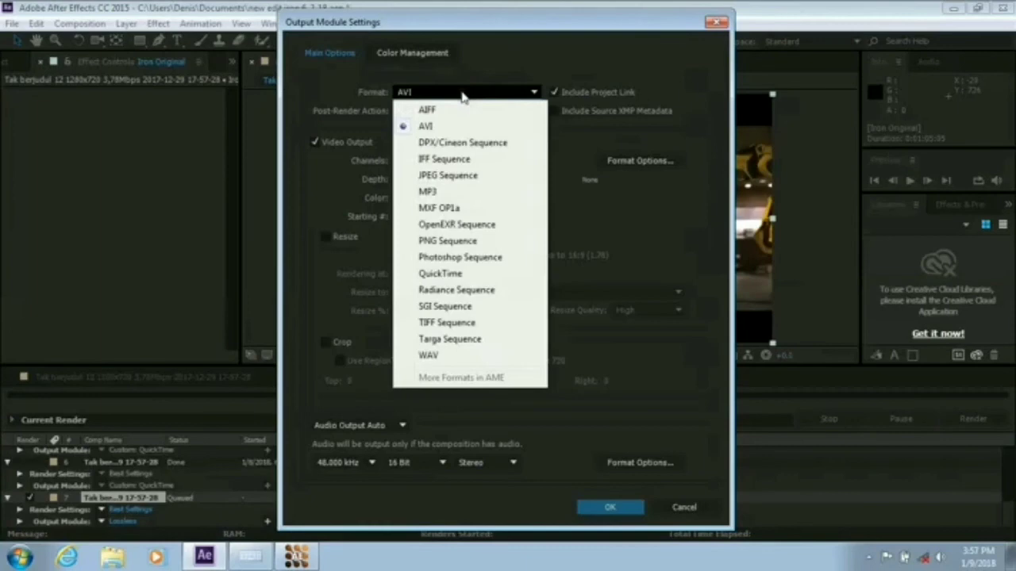
click(452, 274)
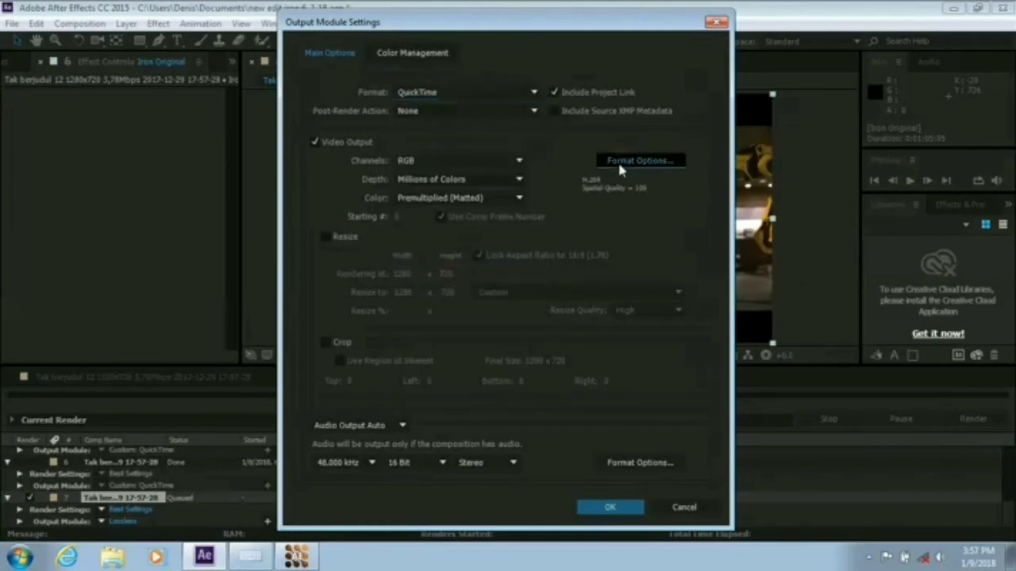
click(618, 160)
click(465, 160)
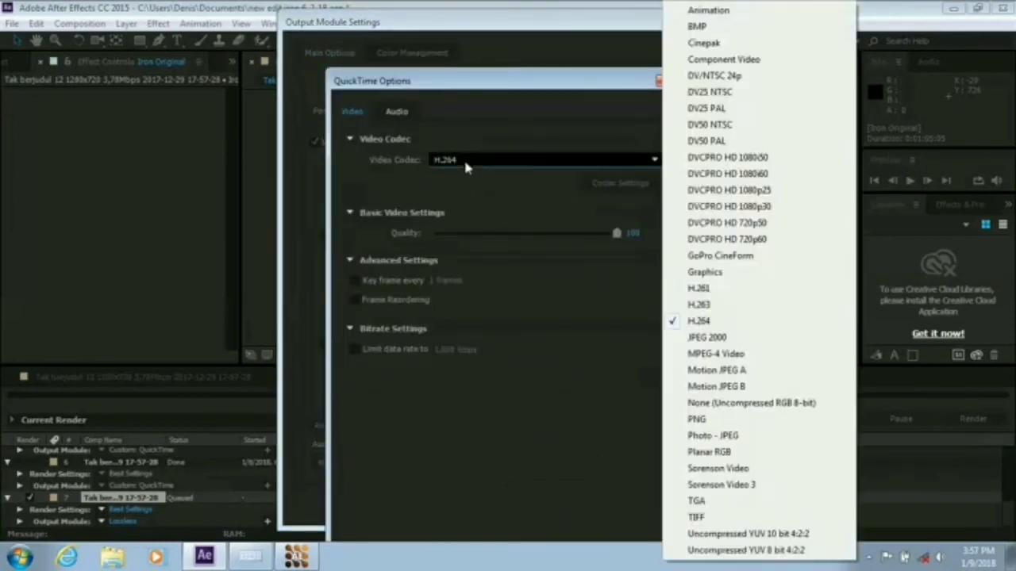
click(696, 322)
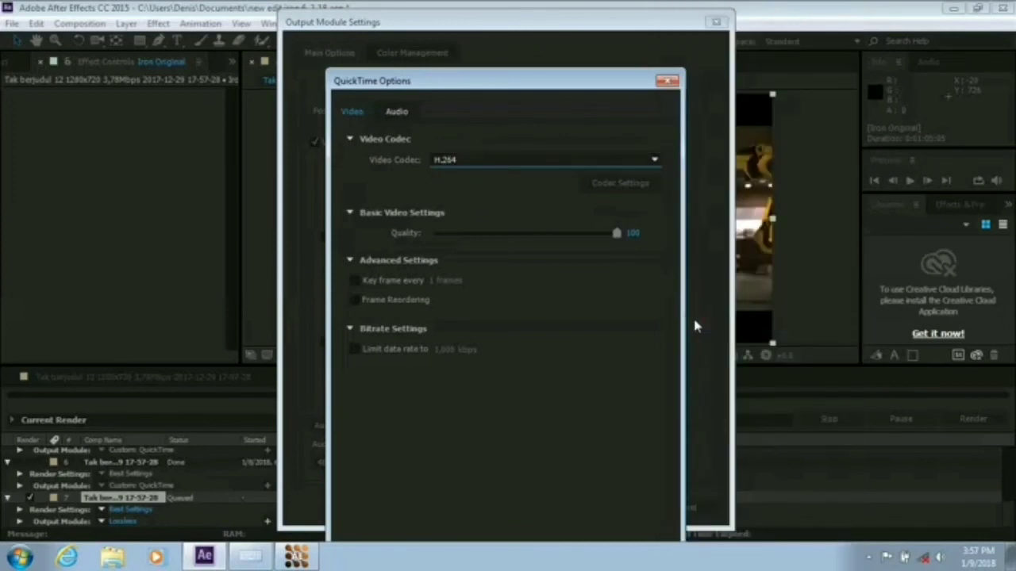
key(Return)
Step: Set the output module's audio to Audio Output On and accept the output settings
click(332, 430)
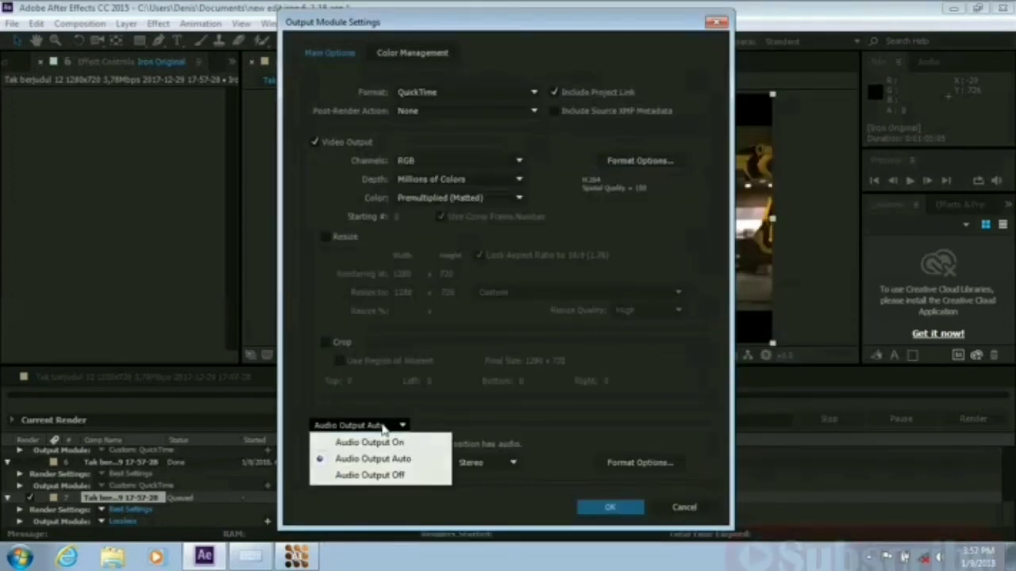
click(361, 437)
click(607, 509)
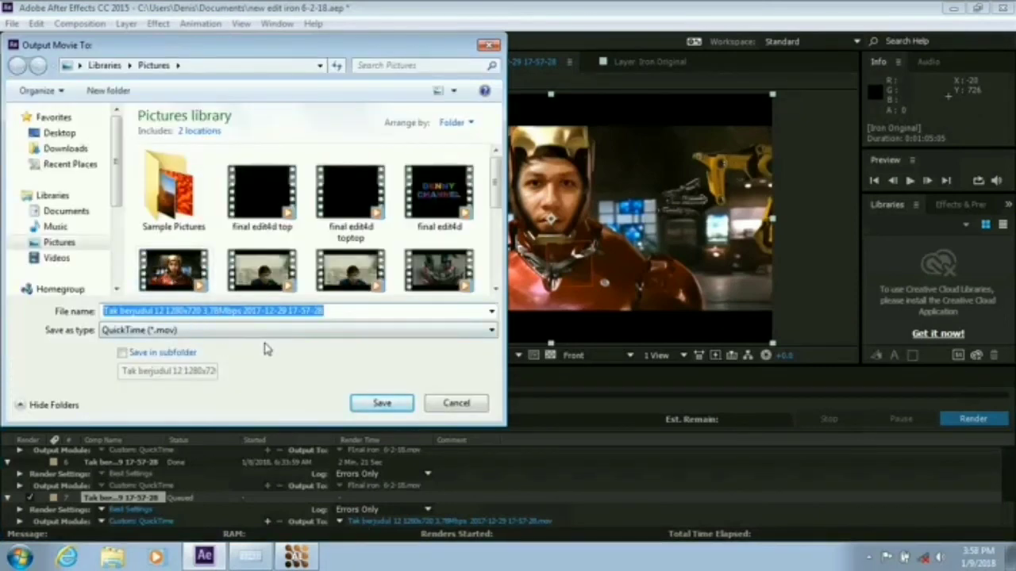
Step: Save the QuickTime output in the Pictures library under the suggested file name and start the render
click(376, 406)
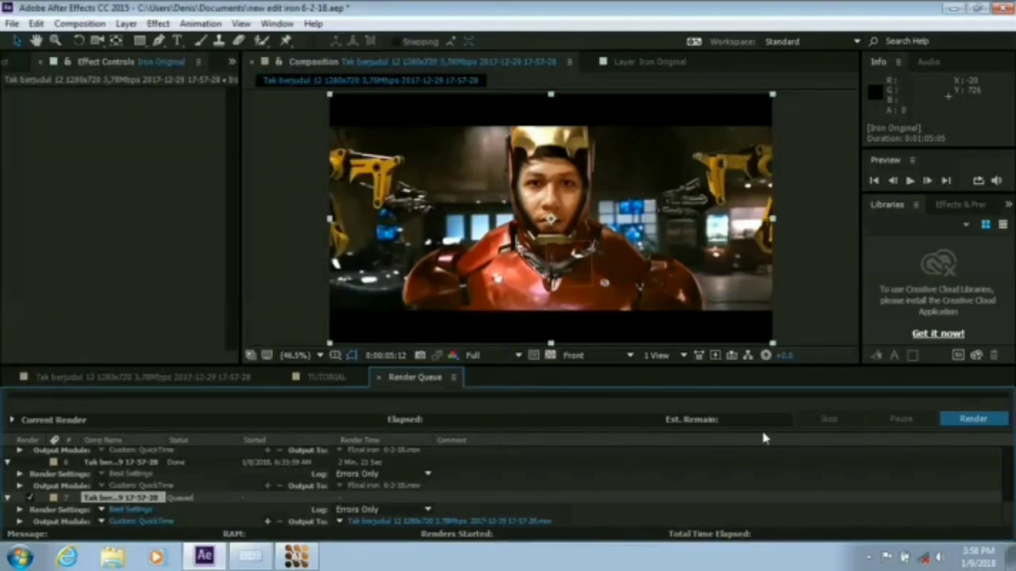
click(963, 419)
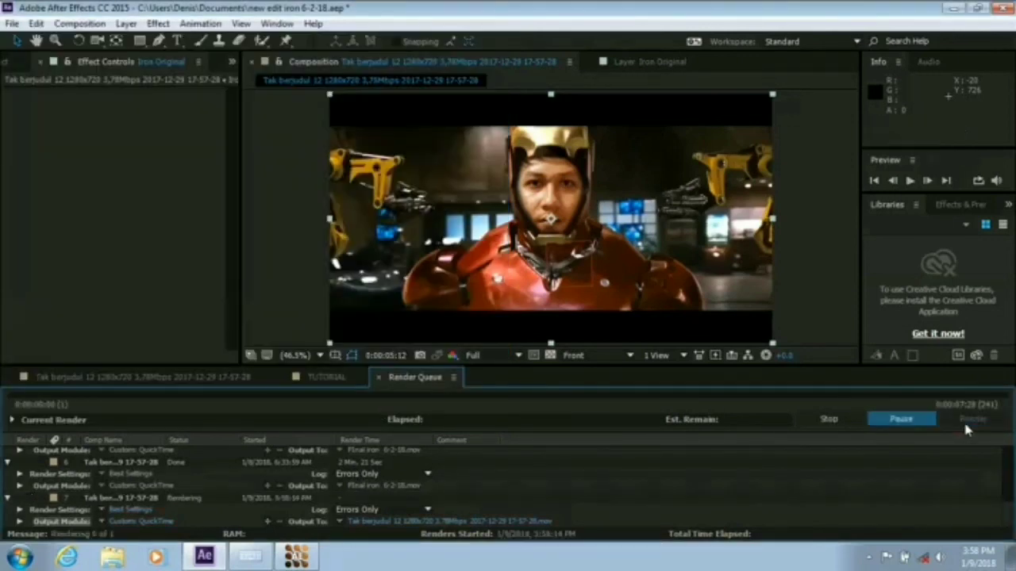